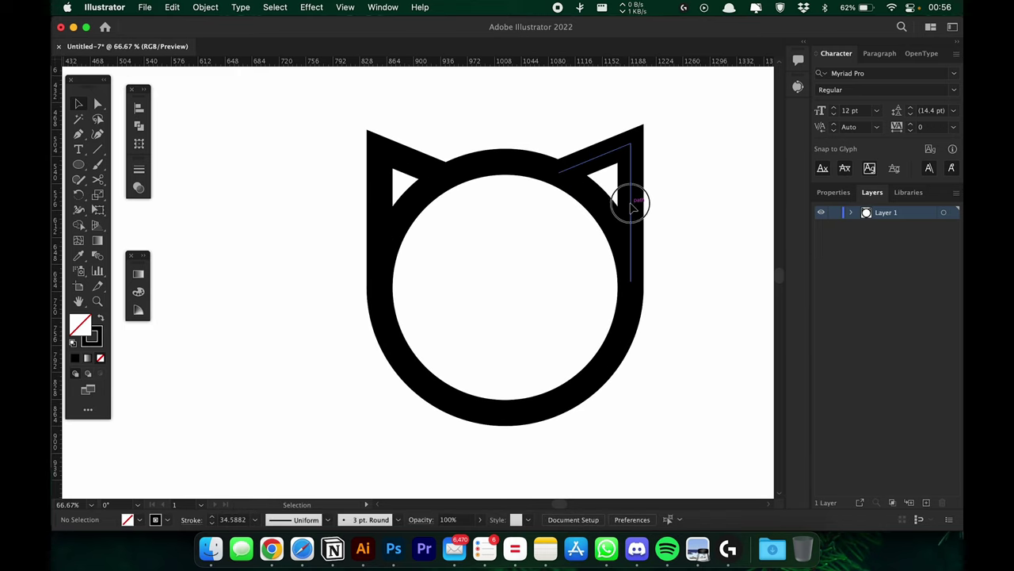
Step: Zoom out to view the whole cat head, deselect it, then zoom back in
{"action": "key", "text": "super+minus"}
{"action": "key", "text": "super+minus"}
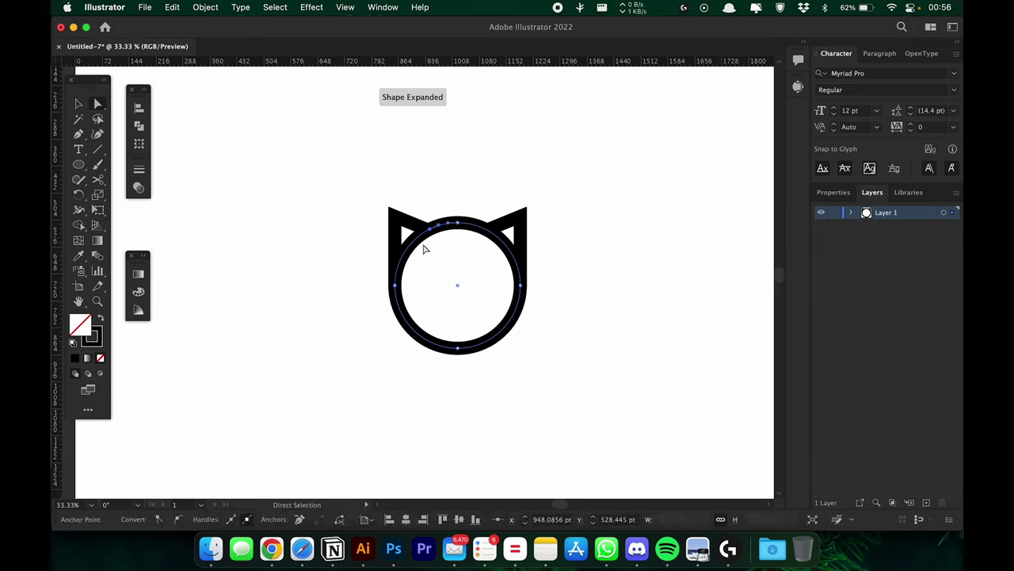
{"action": "key", "text": "super+shift+a"}
{"action": "key", "text": "super+minus"}
{"action": "key", "text": "super+equal"}
{"action": "key", "text": "super+equal"}
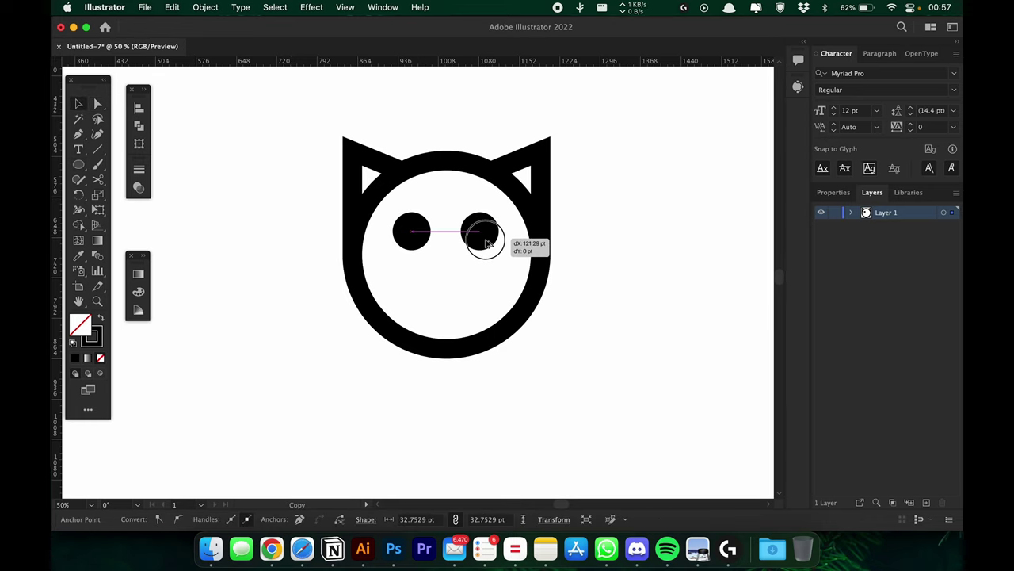
Step: Place a copy of the eye level beside the first and deselect it
{"action": "left_click_drag", "start_coordinate": [485, 243], "coordinate": [485, 241]}
{"action": "key", "text": "super+shift+a"}
{"action": "scroll", "coordinate": [554, 235], "scroll_direction": "right", "scroll_amount": 2}
Step: Draw the rectangular body outline extending right behind the head with the Pen tool
{"action": "key", "text": "p"}
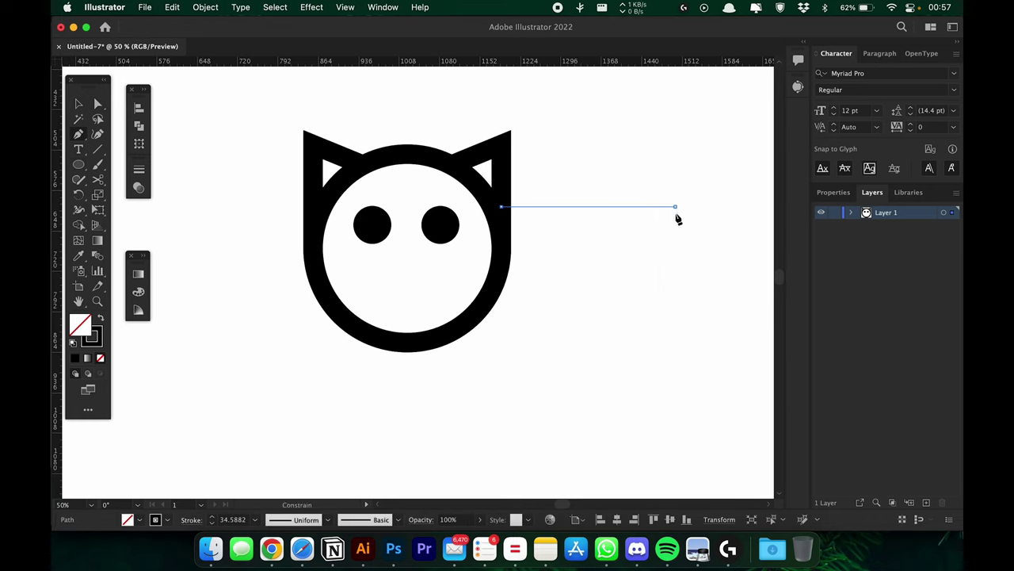
{"action": "left_click", "coordinate": [675, 206]}
{"action": "left_click", "coordinate": [675, 385]}
{"action": "left_click", "coordinate": [448, 385]}
{"action": "left_click", "coordinate": [448, 331]}
{"action": "key", "text": "super+shift+a"}
{"action": "scroll", "coordinate": [515, 311], "scroll_direction": "down", "scroll_amount": 2}
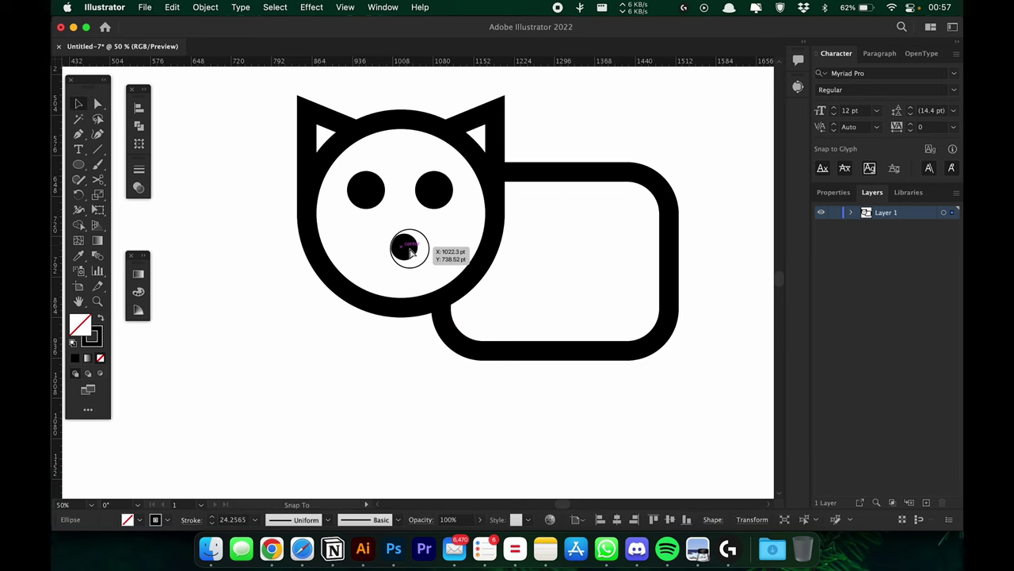
Step: Position the small round nose below and between the eyes
{"action": "key", "text": "super+equal"}
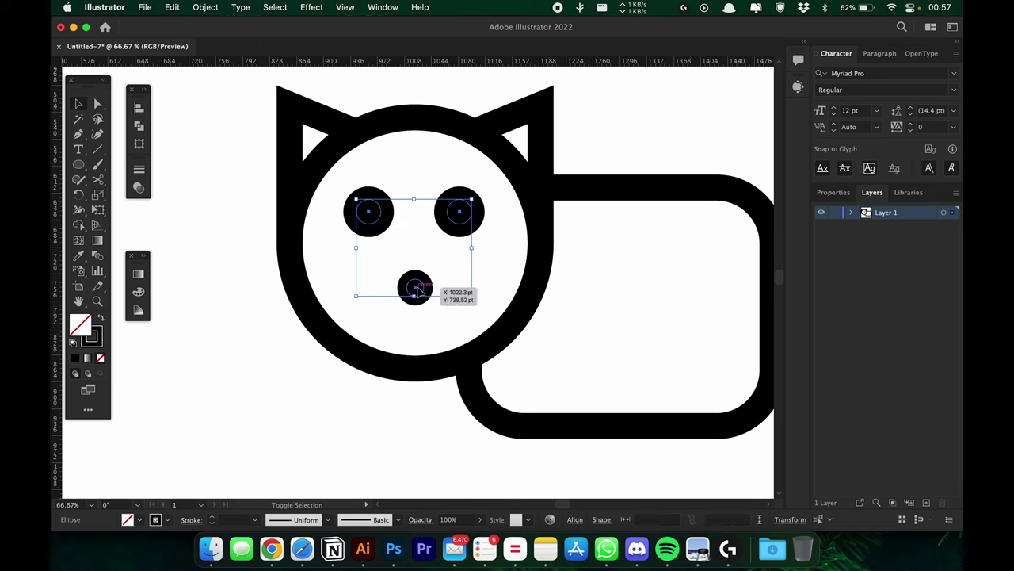
{"action": "left_click_drag", "start_coordinate": [419, 295], "coordinate": [420, 294]}
{"action": "key", "text": "super+minus"}
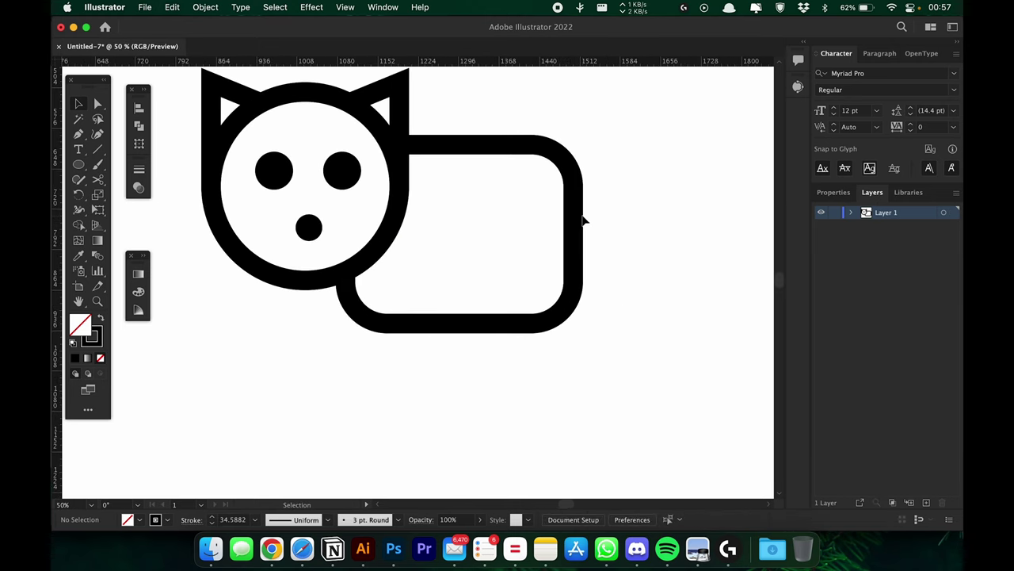
{"action": "left_click", "coordinate": [624, 295]}
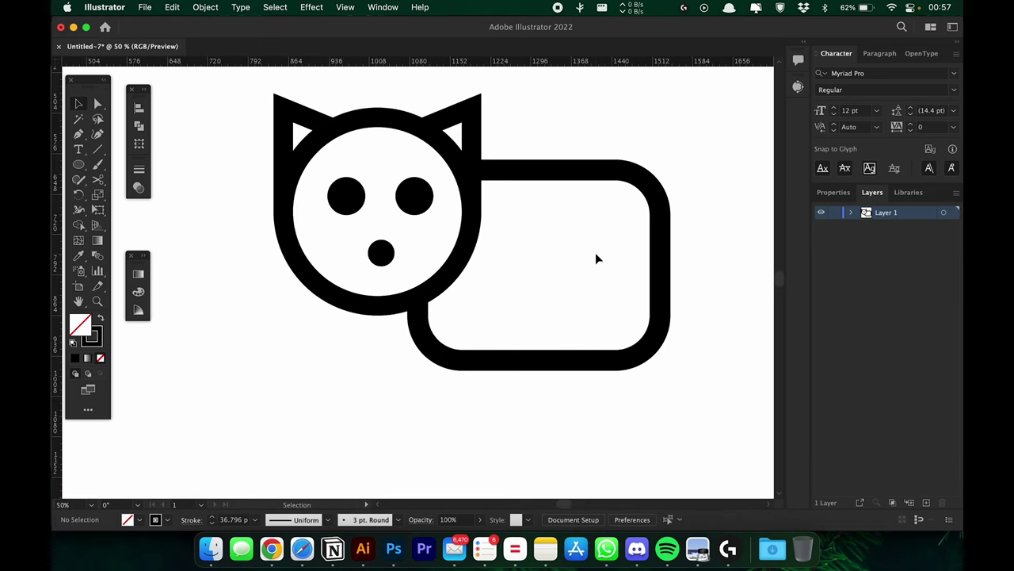
Step: Remove the stray zigzag mouth path and widen the dog's body to the right
{"action": "left_click", "coordinate": [465, 307]}
{"action": "left_click", "coordinate": [492, 283]}
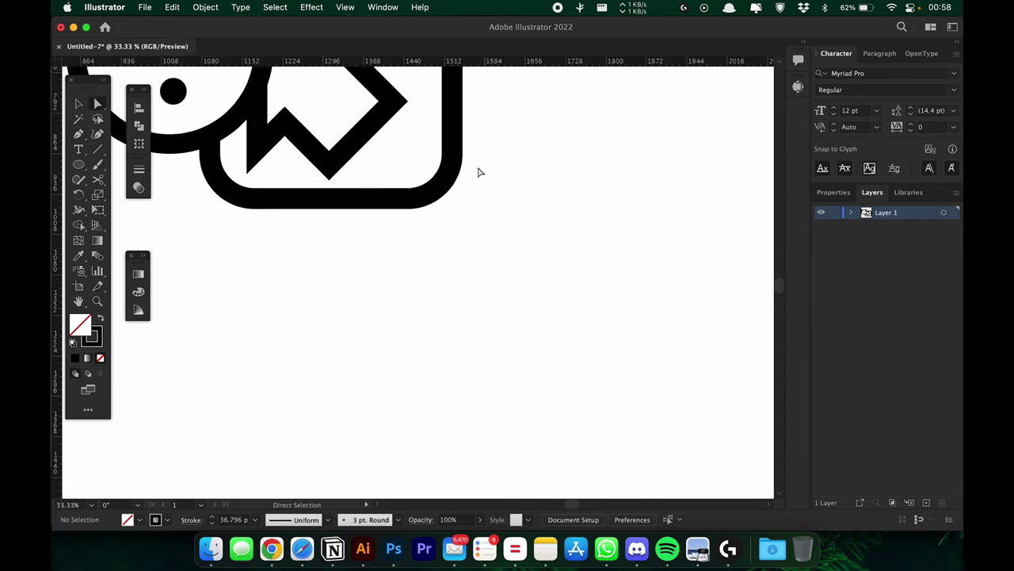
{"action": "key", "text": "Delete"}
{"action": "key", "text": "v"}
{"action": "left_click", "coordinate": [590, 252]}
{"action": "left_click_drag", "start_coordinate": [590, 252], "coordinate": [622, 252]}
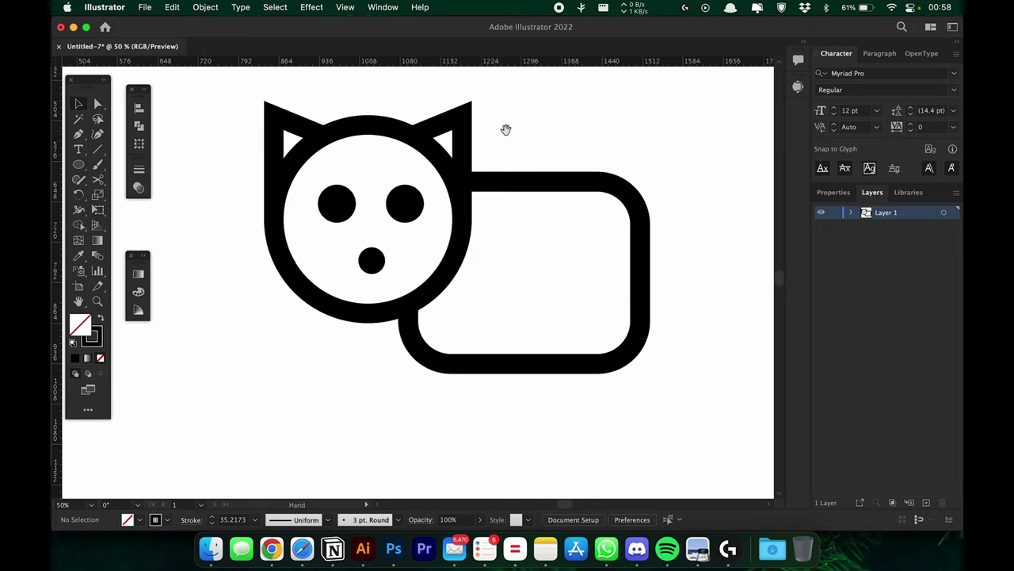
Step: Re-round the body's top-right corner to a tighter, roughly 19 pt radius
{"action": "key", "text": "a"}
{"action": "left_click_drag", "start_coordinate": [501, 131], "coordinate": [505, 142]}
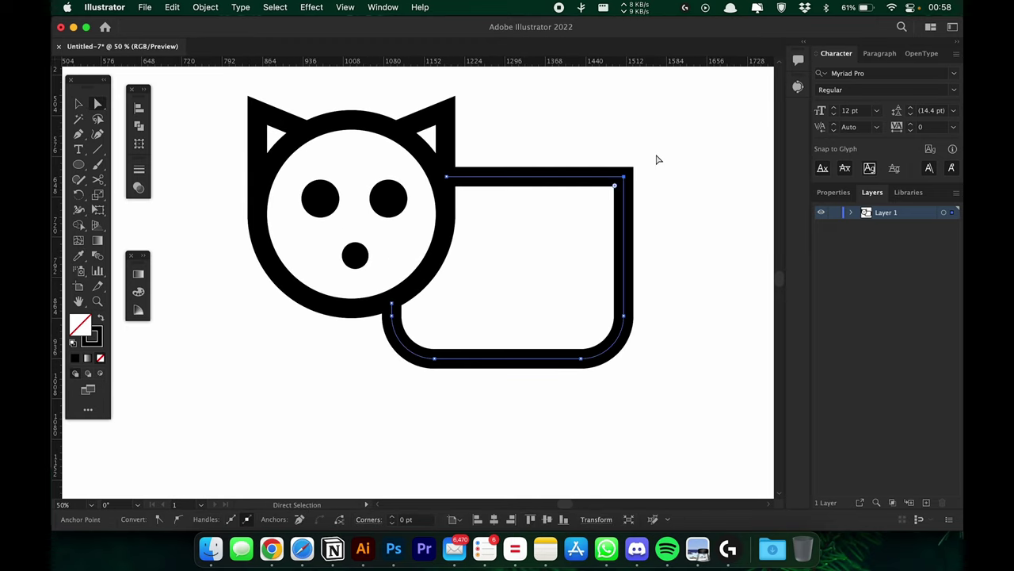
{"action": "left_click", "coordinate": [624, 224]}
{"action": "left_click_drag", "start_coordinate": [609, 190], "coordinate": [597, 218]}
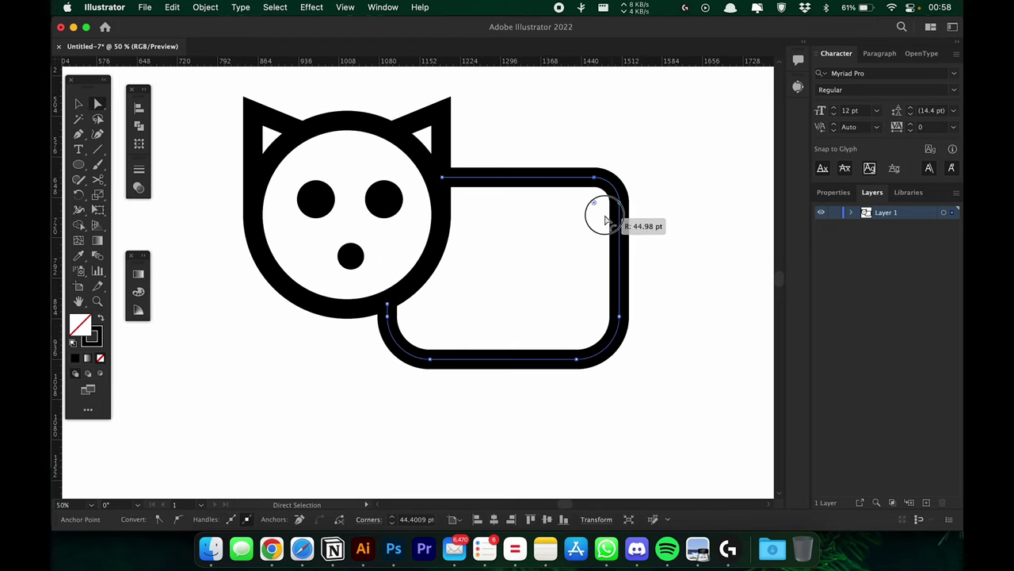
{"action": "left_click", "coordinate": [589, 173]}
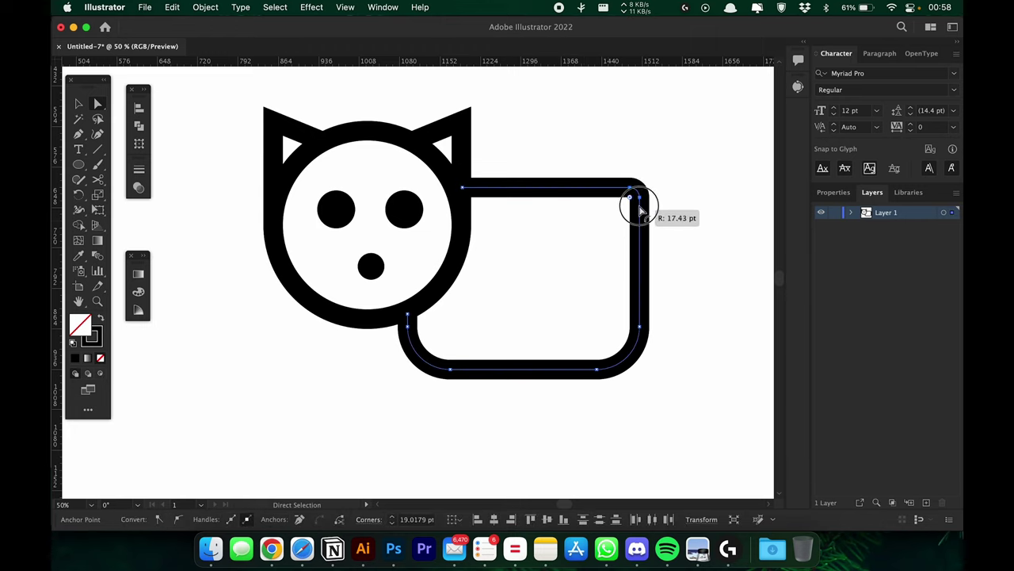
Step: Draw the dog's V mouth stroke and give it round caps in the Stroke panel
{"action": "key", "text": "p"}
{"action": "left_click", "coordinate": [559, 282]}
{"action": "left_click", "coordinate": [516, 316]}
{"action": "left_click", "coordinate": [139, 125]}
{"action": "left_click", "coordinate": [168, 102]}
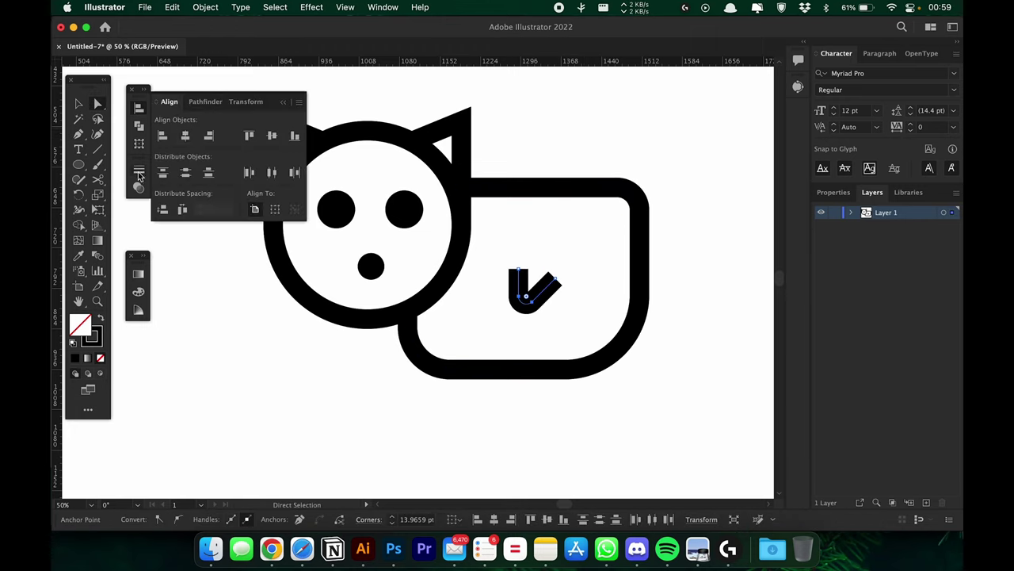
{"action": "left_click", "coordinate": [139, 168]}
Step: Draw the short horizontal nose line at the body's right edge
{"action": "key", "text": "ctrl+minus"}
{"action": "left_click", "coordinate": [582, 157]}
{"action": "key", "text": "ctrl+plus"}
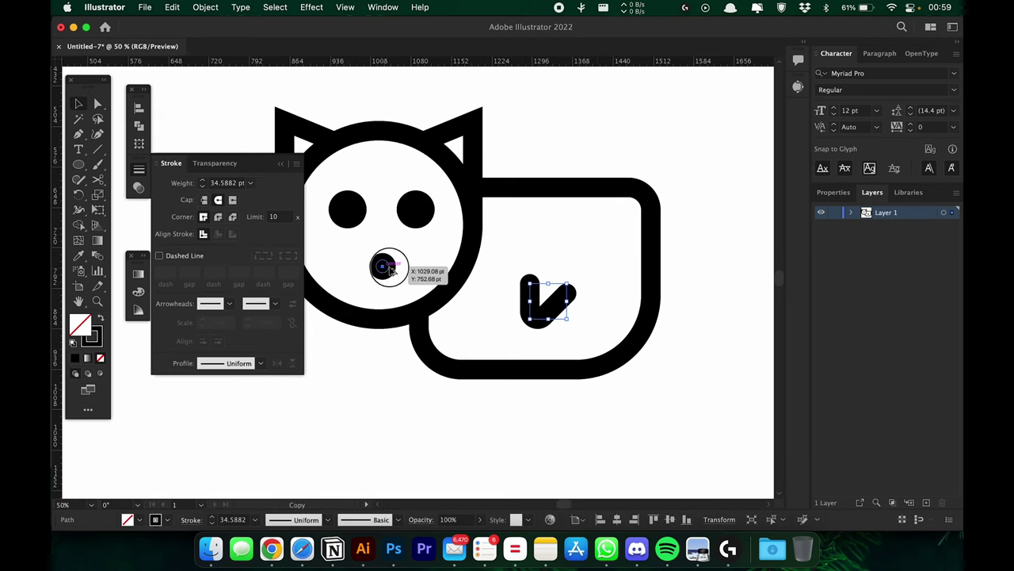
{"action": "left_click_drag", "start_coordinate": [686, 219], "coordinate": [710, 216]}
{"action": "key", "text": "ctrl+plus"}
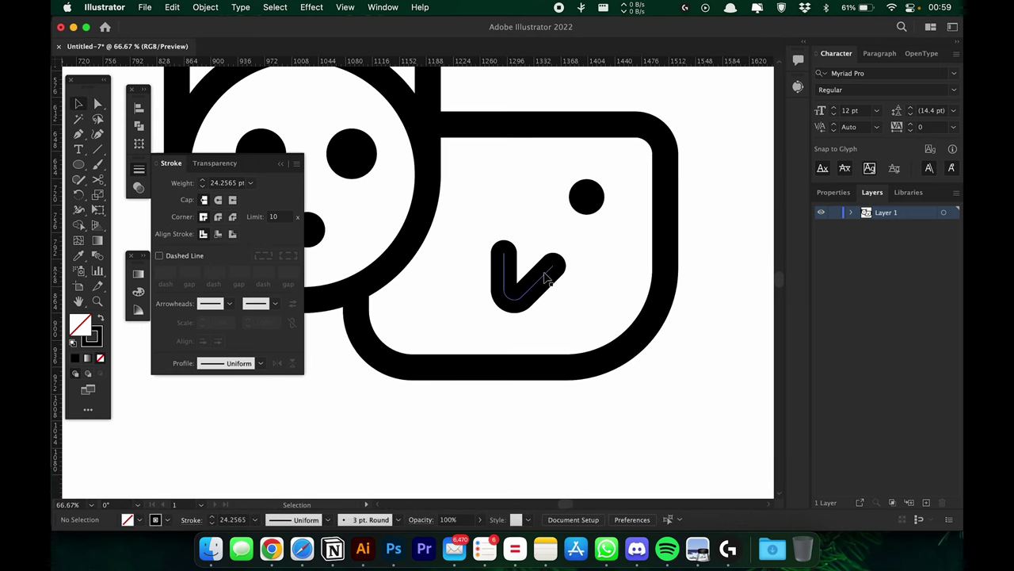
{"action": "left_click", "coordinate": [527, 274]}
{"action": "left_click", "coordinate": [616, 228]}
{"action": "key", "text": "ctrl+minus"}
{"action": "key", "text": "ctrl+minus"}
Step: Adjust a point of the dog's mouth with Direct Selection and clear the selection
{"action": "key", "text": "ctrl+plus"}
{"action": "key", "text": "a"}
{"action": "left_click_drag", "start_coordinate": [578, 300], "coordinate": [542, 271]}
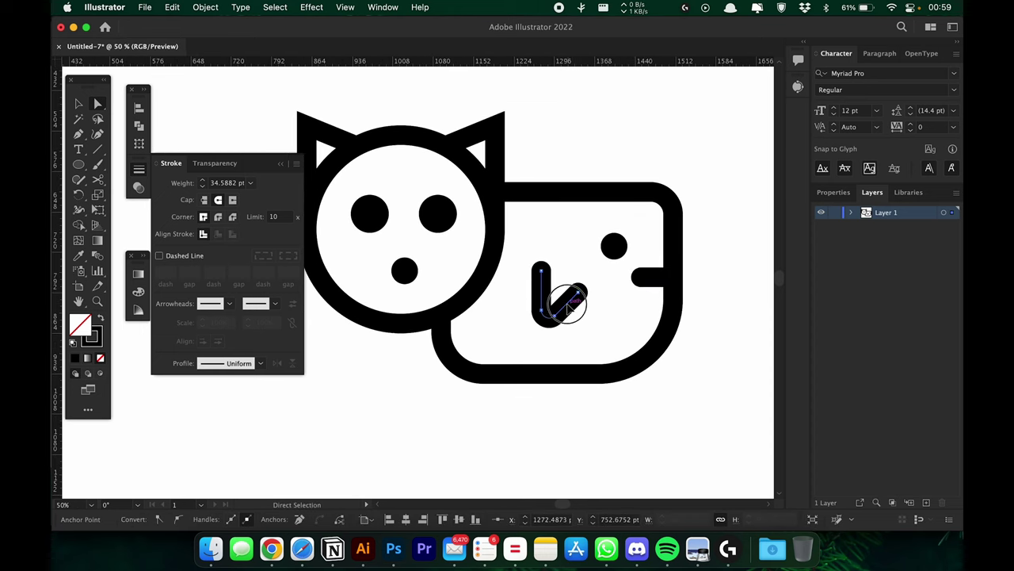
{"action": "key", "text": "ctrl+plus"}
{"action": "key", "text": "ctrl+minus"}
{"action": "key", "text": "ctrl+minus"}
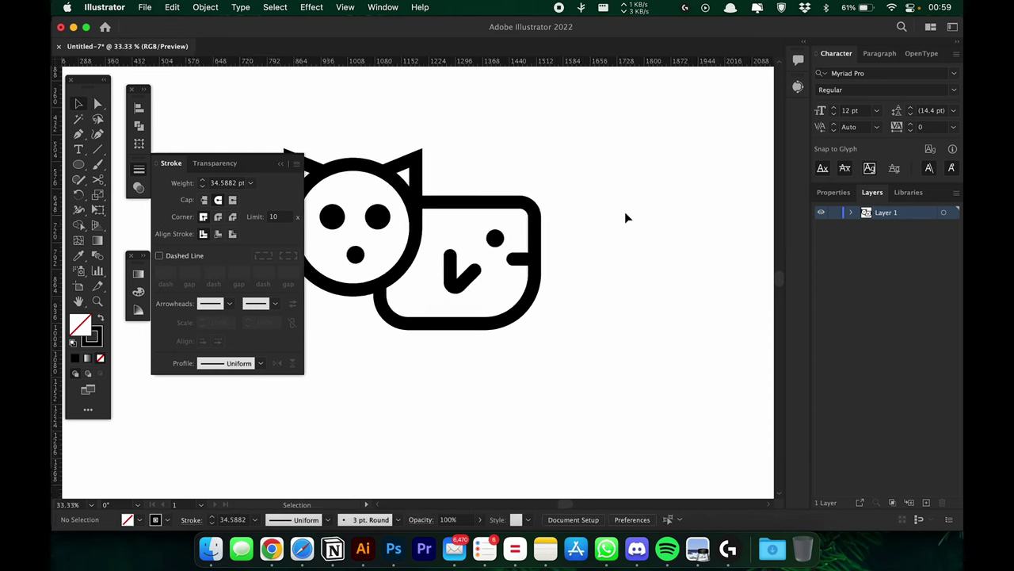
{"action": "key", "text": "ctrl+plus"}
{"action": "key", "text": "v"}
{"action": "left_click_drag", "start_coordinate": [591, 131], "coordinate": [676, 195]}
{"action": "key", "text": "ctrl+minus"}
{"action": "key", "text": "ctrl+minus"}
{"action": "key", "text": "ctrl+minus"}
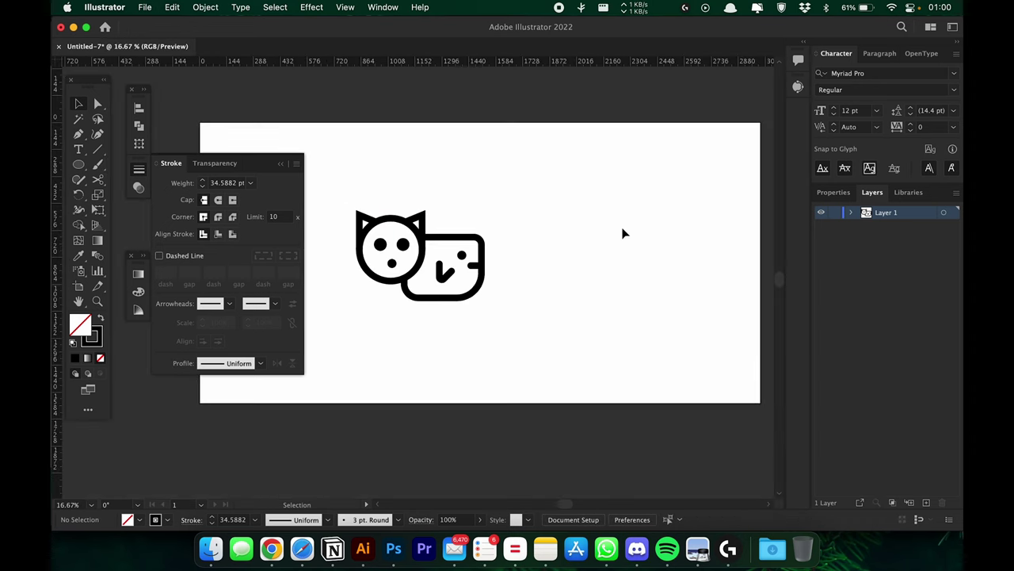
Step: Delete the head's top arc and join the ears with a straight edge
{"action": "key", "text": "ctrl+plus"}
{"action": "key", "text": "ctrl+plus"}
{"action": "key", "text": "ctrl+minus"}
{"action": "key", "text": "ctrl+plus"}
{"action": "key", "text": "ctrl+plus"}
{"action": "key", "text": "a"}
{"action": "left_click", "coordinate": [509, 151]}
{"action": "key", "text": "Delete"}
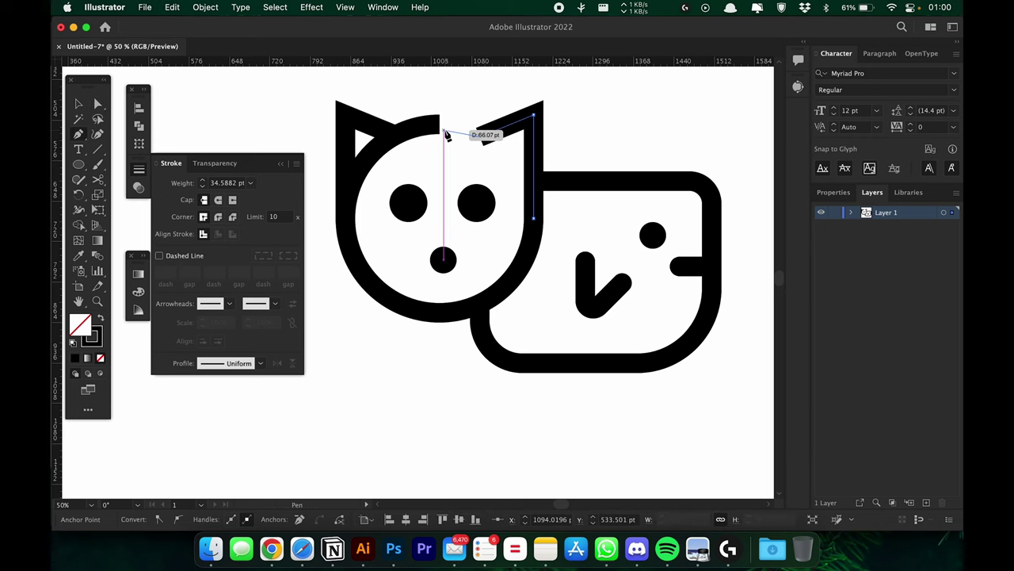
{"action": "left_click", "coordinate": [394, 139]}
{"action": "key", "text": "a"}
Step: Nudge the cat's nose slightly higher and the dog's nose line slightly lower
{"action": "key", "text": "ctrl+minus"}
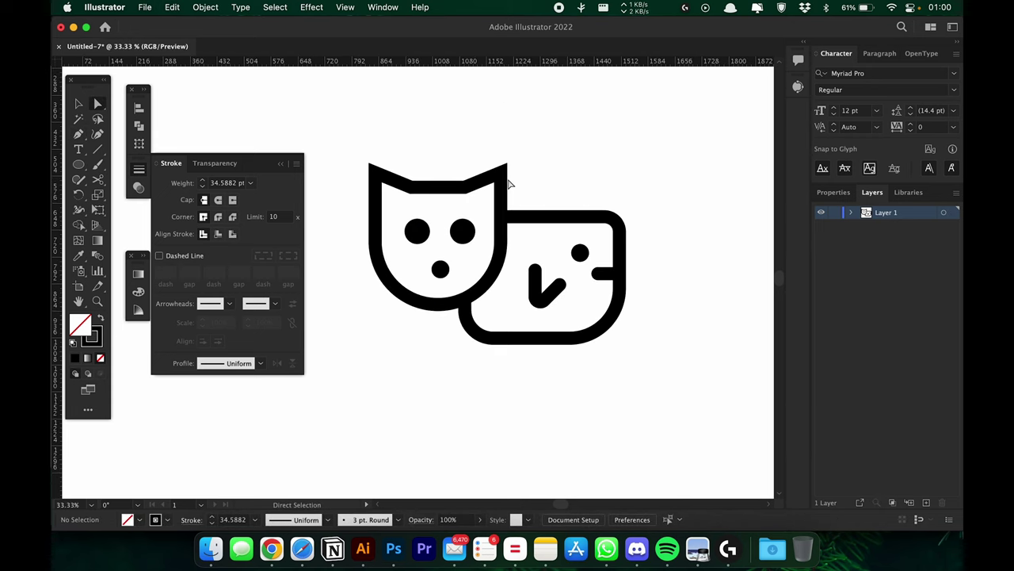
{"action": "key", "text": "ctrl+plus"}
{"action": "key", "text": "ctrl+plus"}
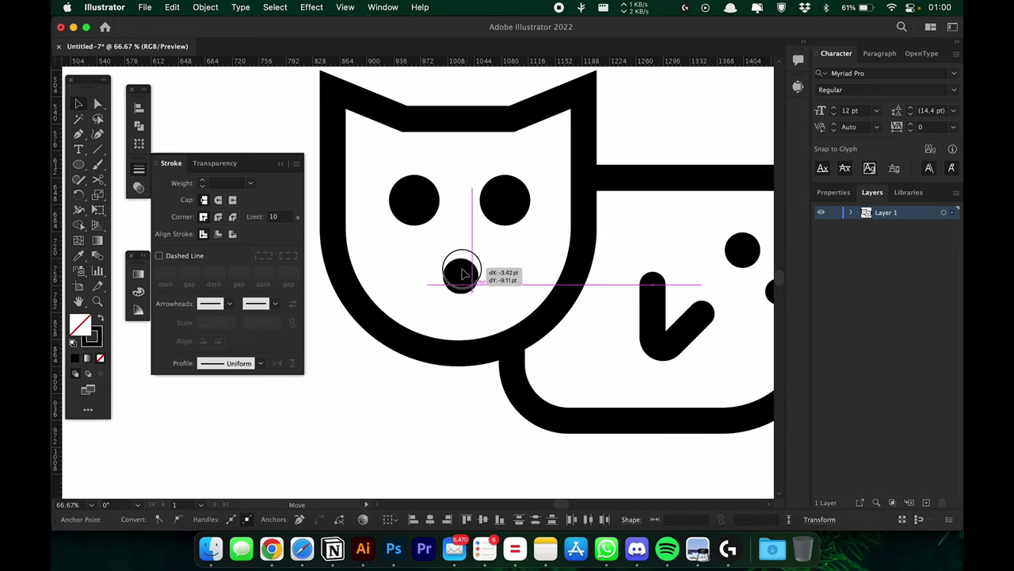
{"action": "left_click_drag", "start_coordinate": [470, 282], "coordinate": [466, 278]}
{"action": "left_click", "coordinate": [504, 268]}
{"action": "scroll", "coordinate": [512, 292], "scroll_direction": "down", "scroll_amount": 3}
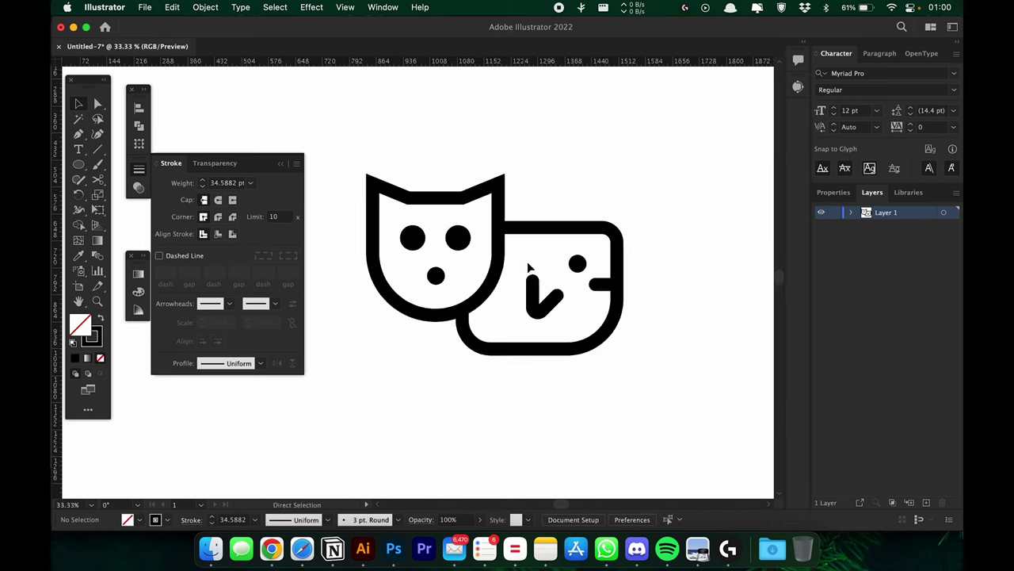
{"action": "scroll", "coordinate": [537, 317], "scroll_direction": "down", "scroll_amount": 2}
{"action": "scroll", "coordinate": [666, 303], "scroll_direction": "up", "scroll_amount": 5}
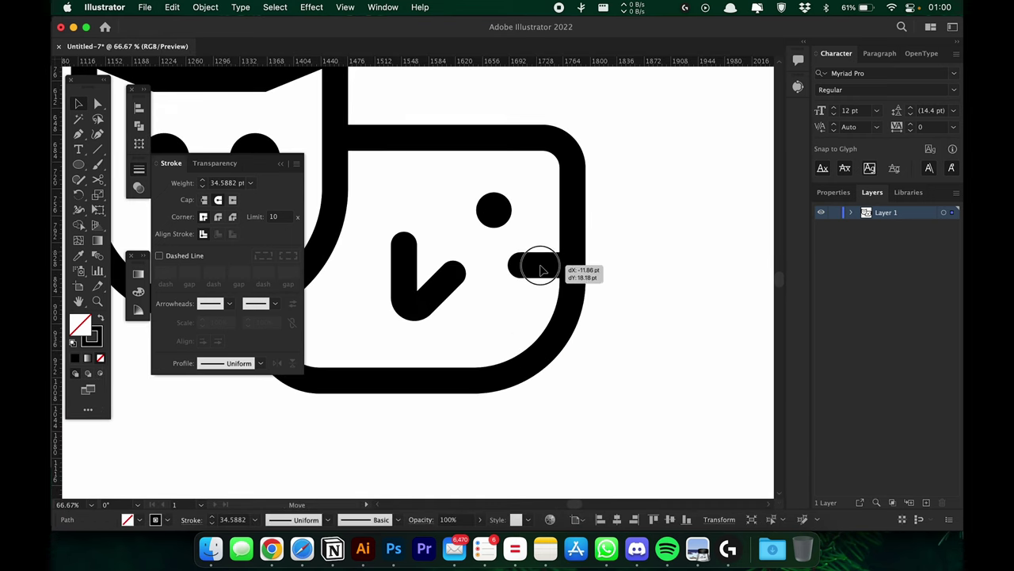
{"action": "scroll", "coordinate": [541, 270], "scroll_direction": "down", "scroll_amount": 3}
{"action": "scroll", "coordinate": [543, 315], "scroll_direction": "up", "scroll_amount": 2}
{"action": "scroll", "coordinate": [309, 260], "scroll_direction": "down", "scroll_amount": 2}
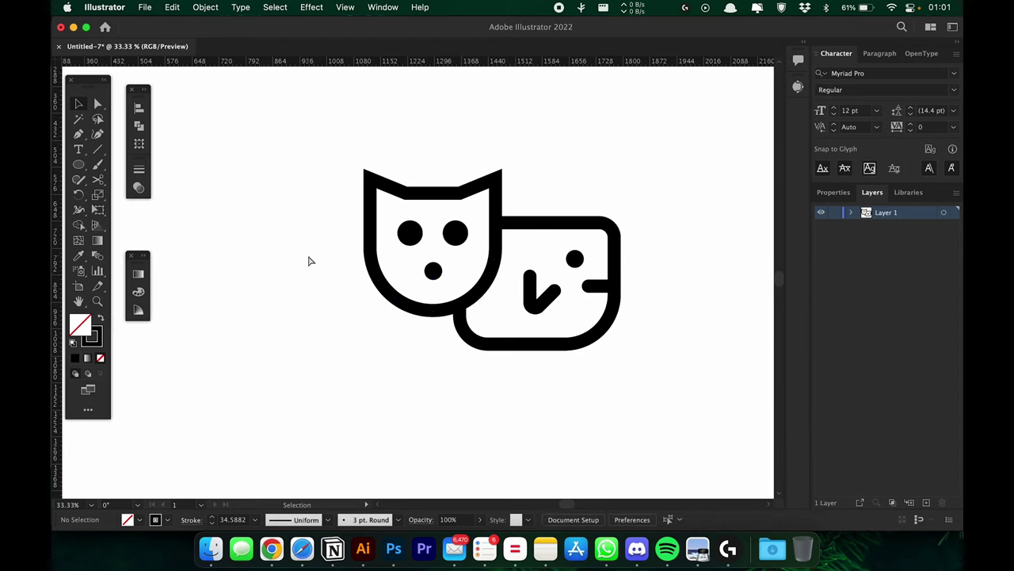
{"action": "scroll", "coordinate": [496, 198], "scroll_direction": "down", "scroll_amount": 1}
{"action": "key", "text": "a"}
{"action": "scroll", "coordinate": [491, 221], "scroll_direction": "down", "scroll_amount": 1}
{"action": "scroll", "coordinate": [490, 221], "scroll_direction": "up", "scroll_amount": 1}
Step: Move the cat's right eye slightly down
{"action": "key", "text": "v"}
{"action": "left_click_drag", "start_coordinate": [445, 281], "coordinate": [445, 280]}
{"action": "scroll", "coordinate": [475, 219], "scroll_direction": "down", "scroll_amount": 2}
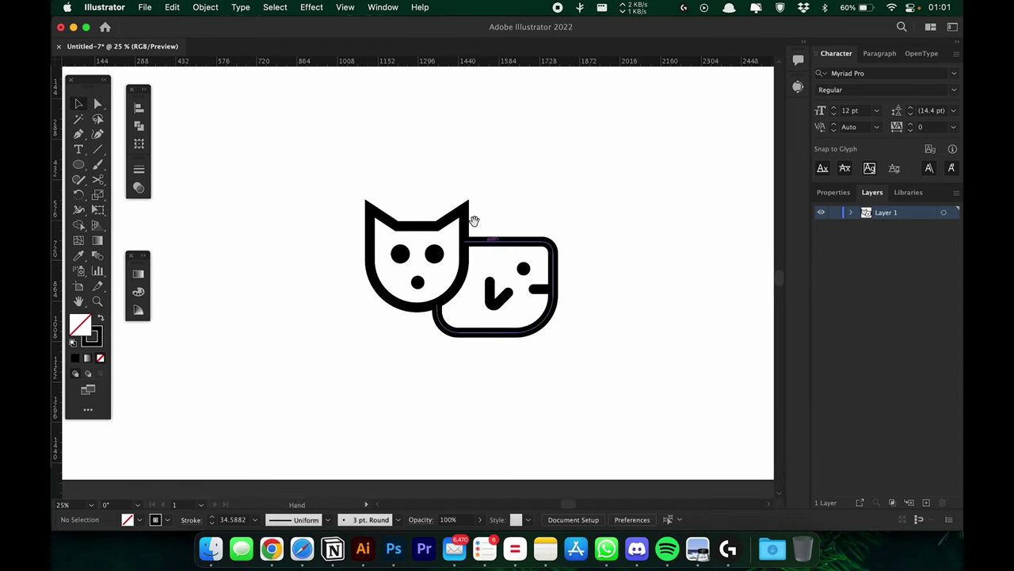
{"action": "scroll", "coordinate": [505, 300], "scroll_direction": "up", "scroll_amount": 1}
Step: Delete the body's top segment beside the head and close the outline into a pointed ear
{"action": "key", "text": "a"}
{"action": "scroll", "coordinate": [516, 287], "scroll_direction": "up", "scroll_amount": 2}
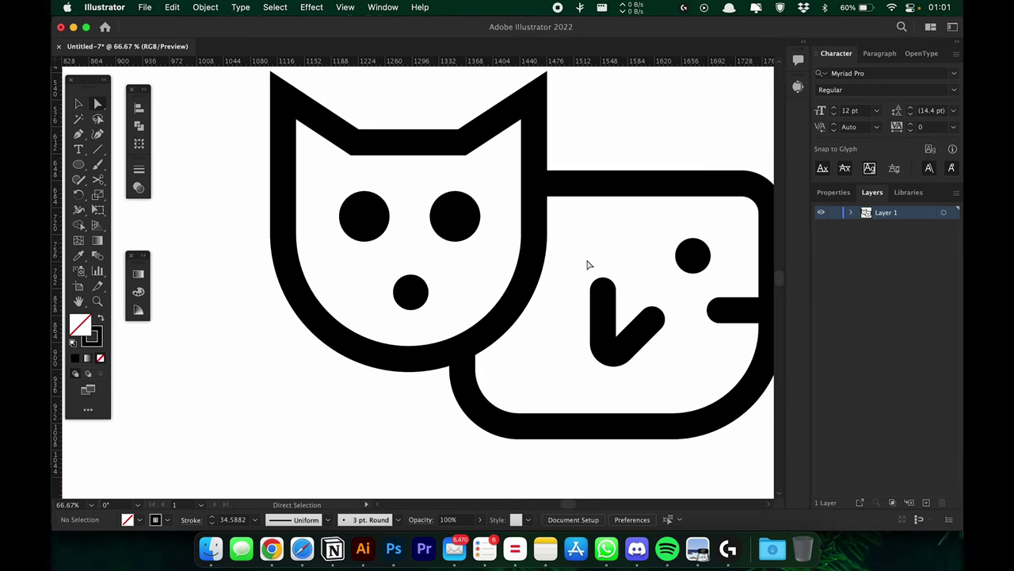
{"action": "scroll", "coordinate": [637, 264], "scroll_direction": "up", "scroll_amount": 2}
{"action": "scroll", "coordinate": [637, 264], "scroll_direction": "right", "scroll_amount": 2}
{"action": "left_click", "coordinate": [574, 252]}
{"action": "key", "text": "Delete"}
{"action": "key", "text": "p"}
{"action": "left_click", "coordinate": [570, 248]}
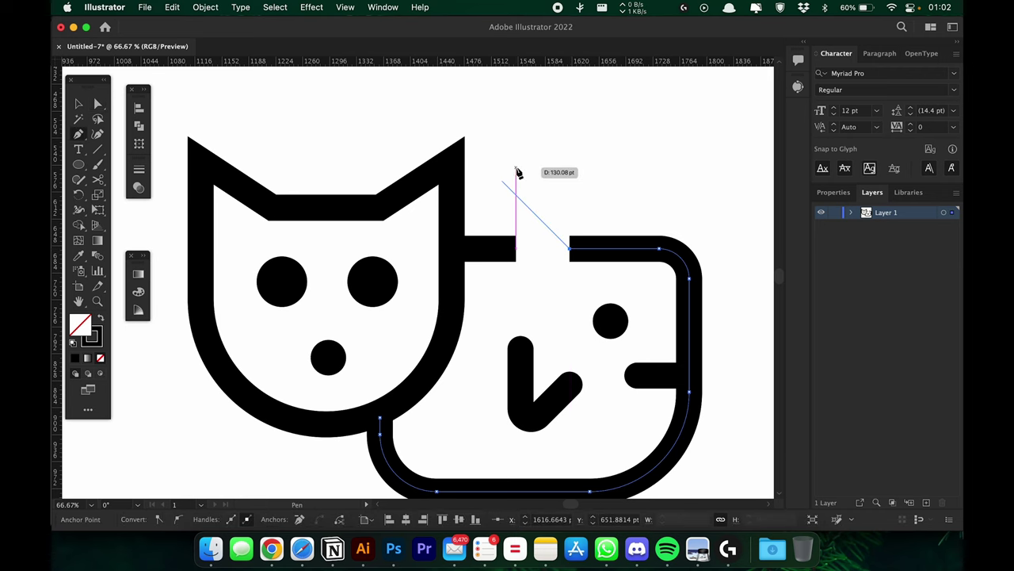
{"action": "left_click", "coordinate": [516, 251]}
{"action": "scroll", "coordinate": [486, 219], "scroll_direction": "down", "scroll_amount": 3}
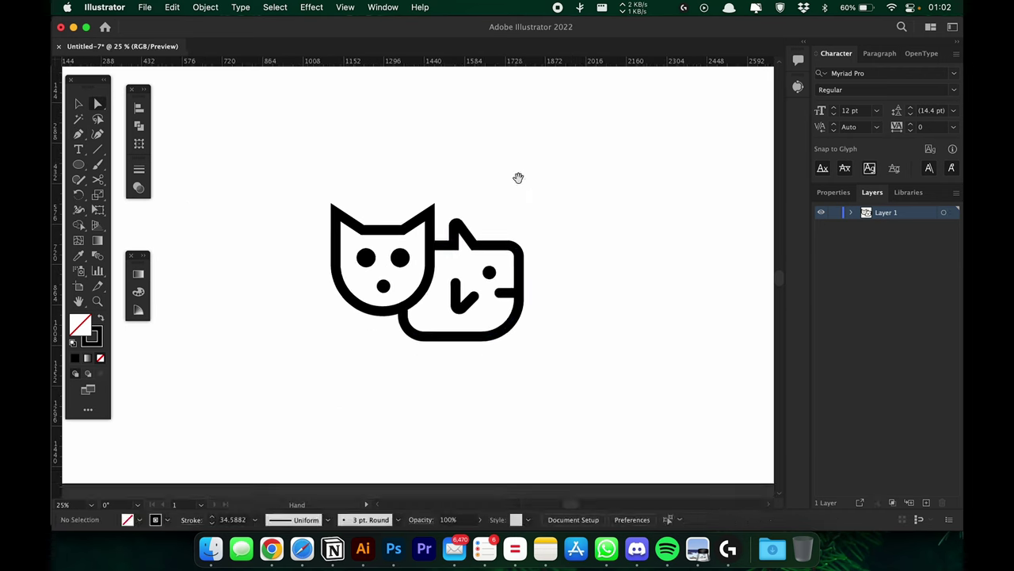
{"action": "scroll", "coordinate": [518, 174], "scroll_direction": "up", "scroll_amount": 2}
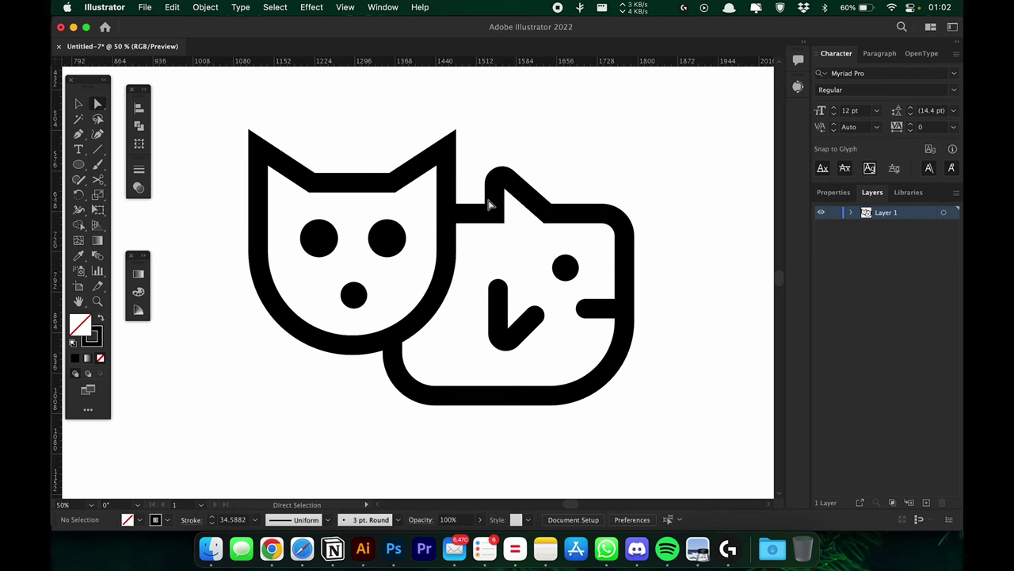
Step: Draw a round-capped foot line under the dog's body
{"action": "left_click", "coordinate": [571, 185]}
{"action": "scroll", "coordinate": [593, 211], "scroll_direction": "down", "scroll_amount": 1}
{"action": "scroll", "coordinate": [543, 129], "scroll_direction": "up", "scroll_amount": 2}
{"action": "scroll", "coordinate": [460, 178], "scroll_direction": "up", "scroll_amount": 1}
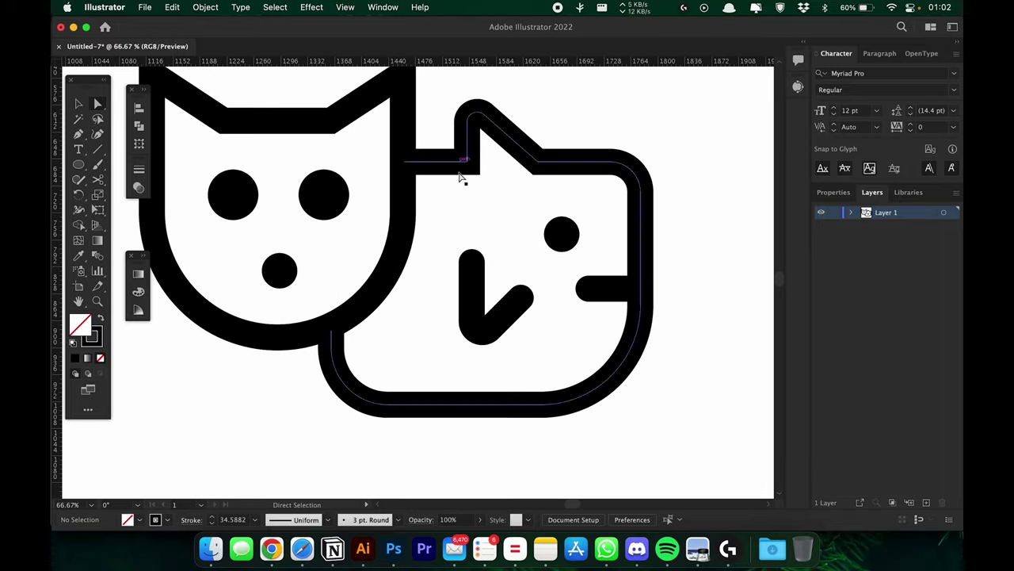
{"action": "scroll", "coordinate": [476, 222], "scroll_direction": "down", "scroll_amount": 2}
{"action": "scroll", "coordinate": [464, 227], "scroll_direction": "down", "scroll_amount": 3}
{"action": "scroll", "coordinate": [544, 195], "scroll_direction": "up", "scroll_amount": 2}
{"action": "key", "text": "i"}
{"action": "key", "text": "a"}
{"action": "scroll", "coordinate": [334, 245], "scroll_direction": "up", "scroll_amount": 1}
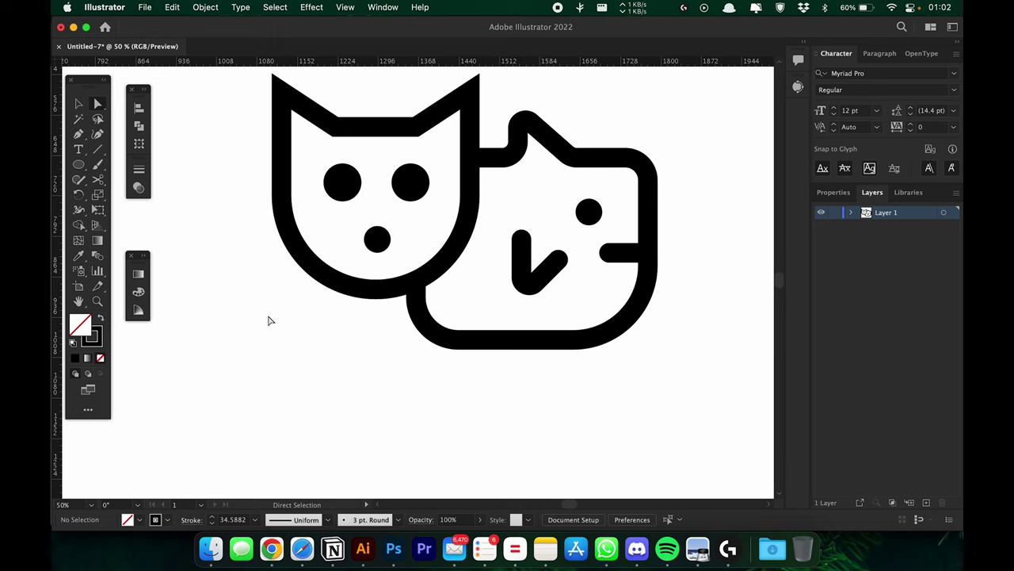
{"action": "mouse_move", "coordinate": [440, 363]}
{"action": "left_mouse_down"}
{"action": "mouse_move", "coordinate": [418, 354]}
{"action": "mouse_move", "coordinate": [602, 353]}
{"action": "left_mouse_up"}
Step: Deselect the feet and select the left foot to edit its anchors
{"action": "scroll", "coordinate": [634, 325], "scroll_direction": "up", "scroll_amount": 2}
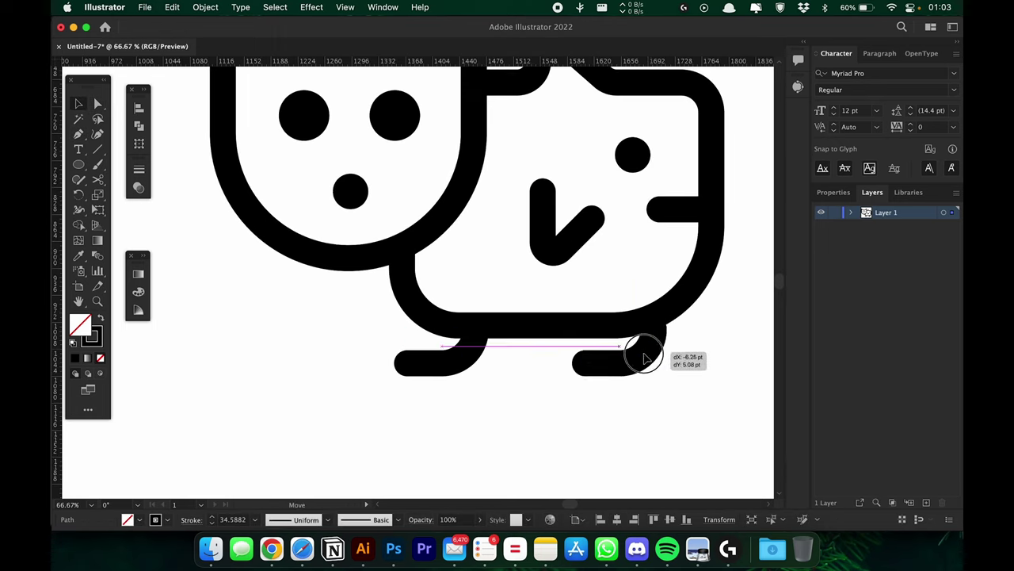
{"action": "scroll", "coordinate": [649, 343], "scroll_direction": "down", "scroll_amount": 3}
{"action": "scroll", "coordinate": [499, 363], "scroll_direction": "up", "scroll_amount": 2}
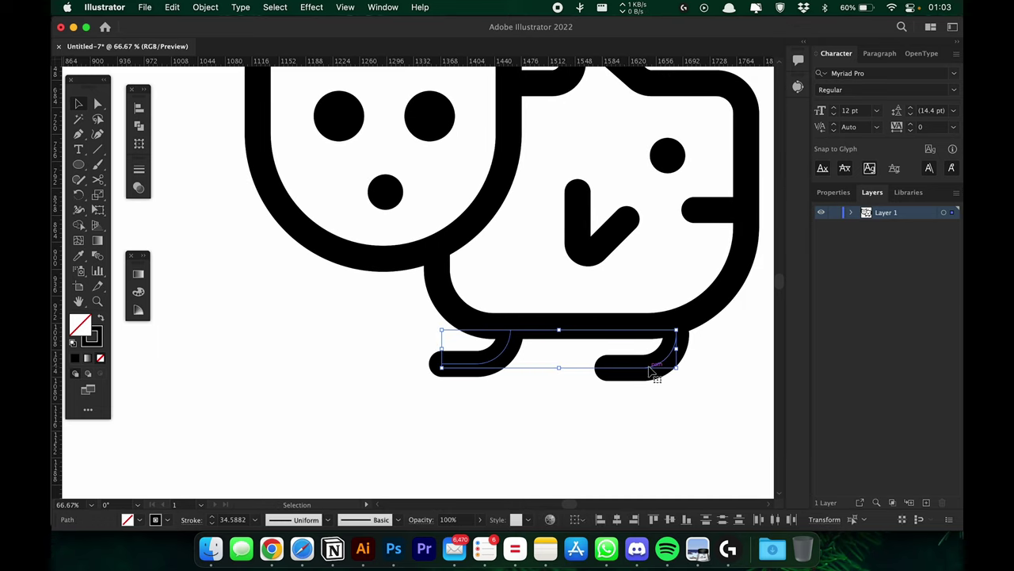
{"action": "left_click", "coordinate": [594, 369]}
{"action": "key", "text": "a"}
{"action": "key", "text": "super+minus"}
{"action": "key", "text": "super+minus"}
{"action": "key", "text": "super+minus"}
{"action": "key", "text": "super+plus"}
{"action": "key", "text": "super+plus"}
{"action": "key", "text": "super+plus"}
{"action": "left_click", "coordinate": [511, 318]}
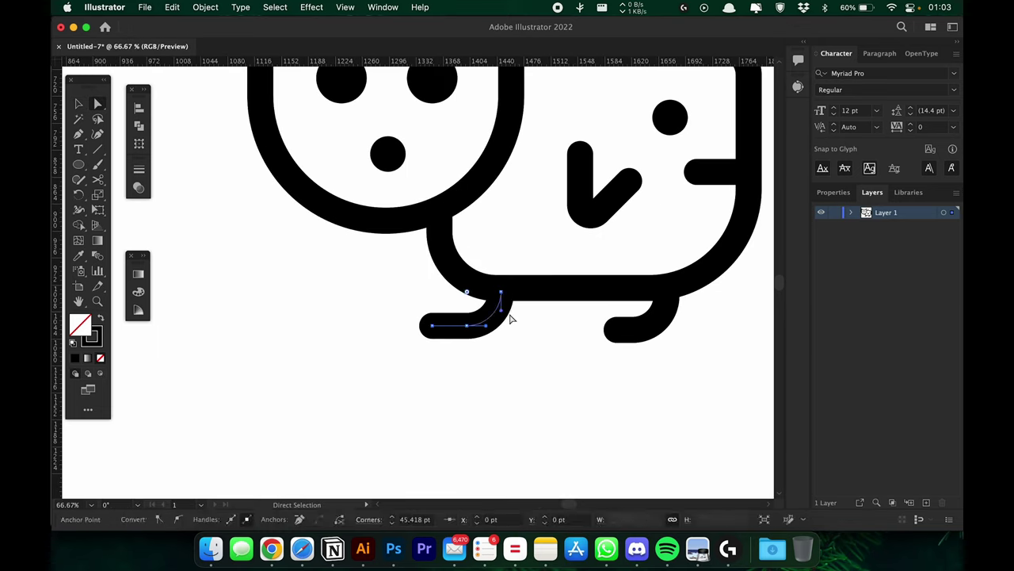
Step: Draw a bent foot path from the body's bottom ending in a toe point
{"action": "left_click", "coordinate": [521, 286]}
{"action": "left_click", "coordinate": [522, 329]}
{"action": "left_click", "coordinate": [452, 329]}
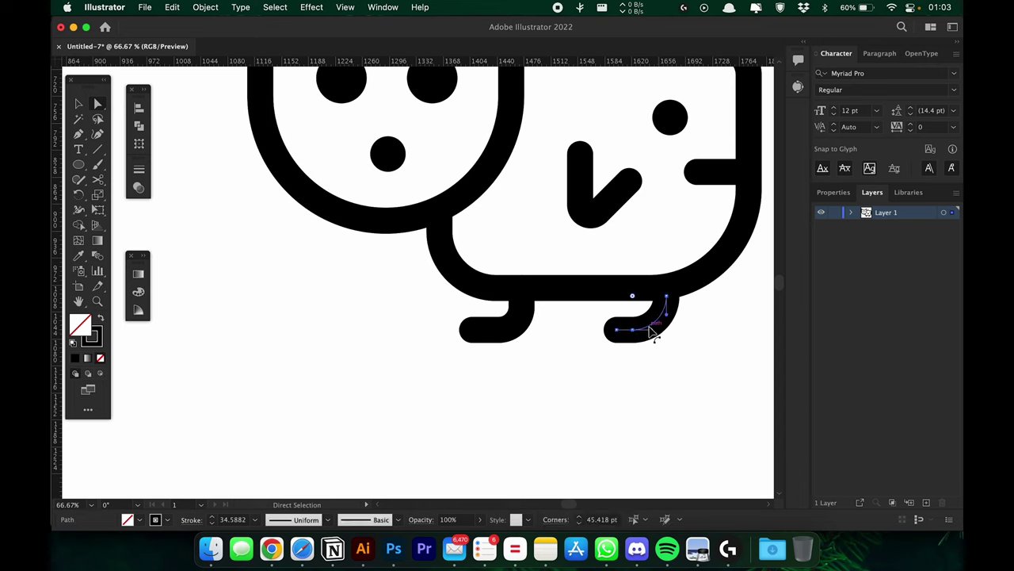
Step: Start the wavy tail with curved segments off the dog's right side
{"action": "left_click_drag", "start_coordinate": [753, 323], "coordinate": [602, 301]}
{"action": "key", "text": "super+minus"}
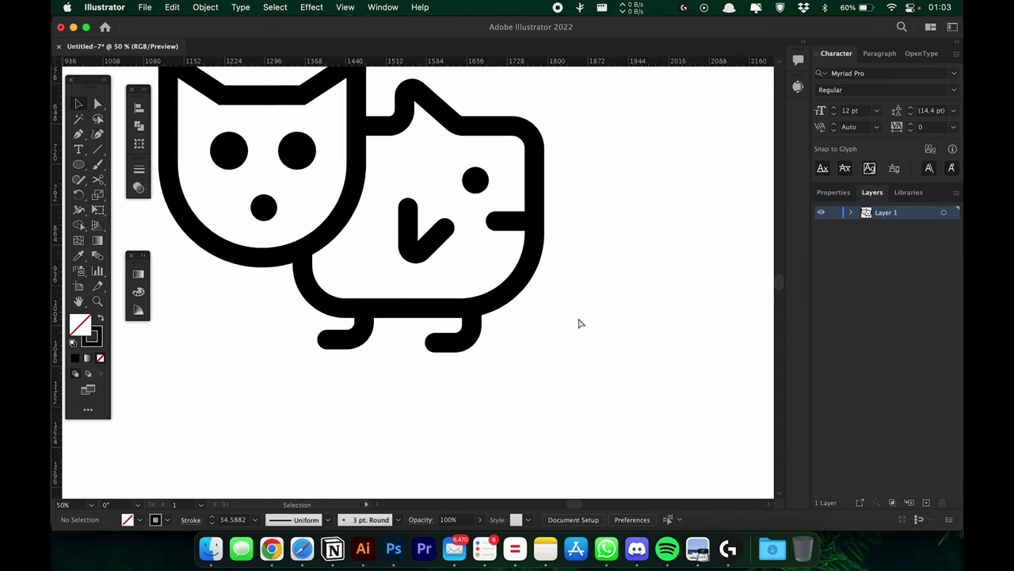
{"action": "key", "text": "super+plus"}
{"action": "key", "text": "super+minus"}
{"action": "mouse_move", "coordinate": [554, 252]}
{"action": "left_mouse_down"}
{"action": "mouse_move", "coordinate": [573, 218]}
{"action": "mouse_move", "coordinate": [530, 233]}
{"action": "left_mouse_up"}
{"action": "key", "text": "super+z"}
Step: Finish the squiggly tail path and deselect it
{"action": "key", "text": "super+minus"}
{"action": "left_click", "coordinate": [512, 227], "text": "super"}
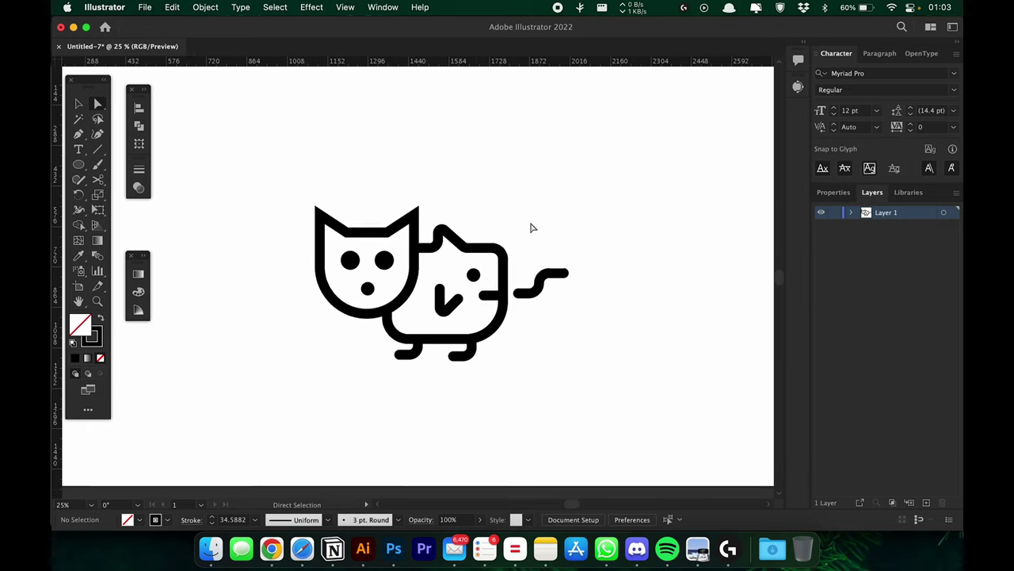
{"action": "key", "text": "super+plus"}
{"action": "key", "text": "super+plus"}
{"action": "key", "text": "super+plus"}
{"action": "key", "text": "super+minus"}
{"action": "key", "text": "super+minus"}
{"action": "key", "text": "super+minus"}
{"action": "key", "text": "super+minus"}
{"action": "key", "text": "super+plus"}
{"action": "key", "text": "super+plus"}
Step: Select every path in the icon and set the stroke weight to 45 pt
{"action": "key", "text": "super+minus"}
{"action": "key", "text": "v"}
{"action": "key", "text": "super+a"}
{"action": "key", "text": "super+plus"}
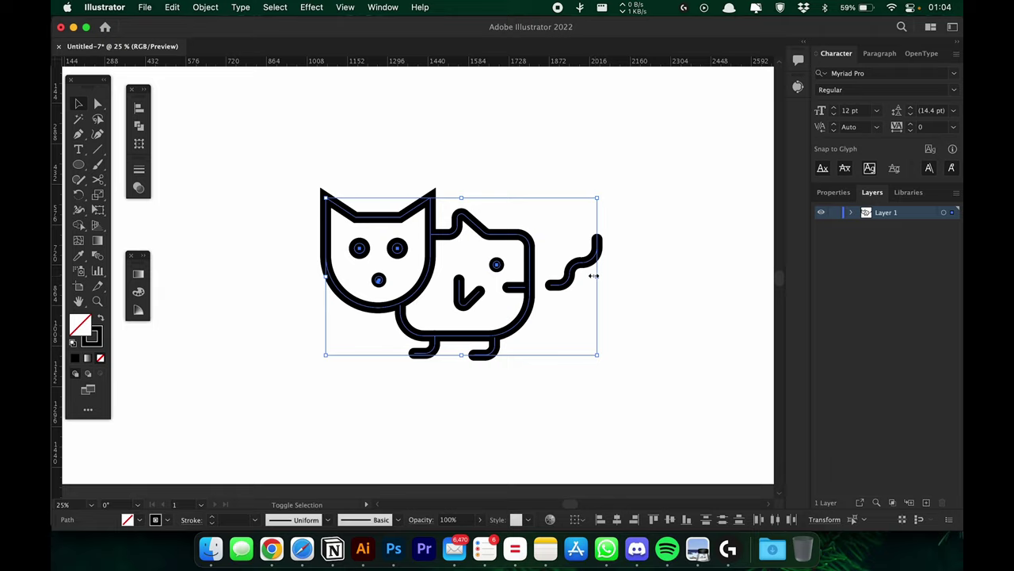
{"action": "key", "text": "super+minus"}
{"action": "key", "text": "super+plus"}
{"action": "key", "text": "a"}
{"action": "left_click", "coordinate": [139, 169]}
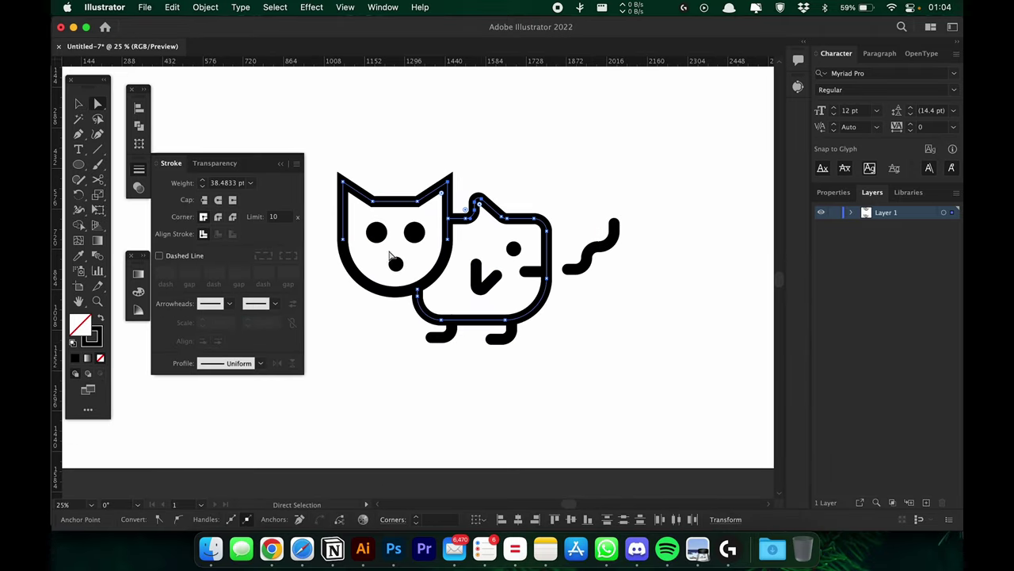
{"action": "type", "text": "45"}
{"action": "left_click", "coordinate": [404, 250]}
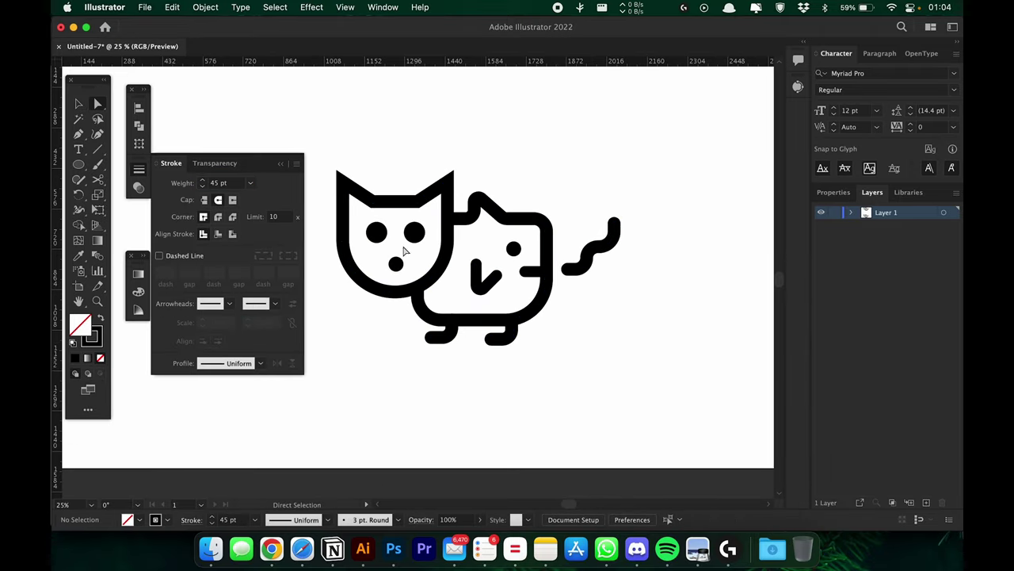
Step: Replace the old squiggly tail with a new zigzag tail that has rounded corners
{"action": "key", "text": "super+minus"}
{"action": "key", "text": "super+plus"}
{"action": "key", "text": "super+plus"}
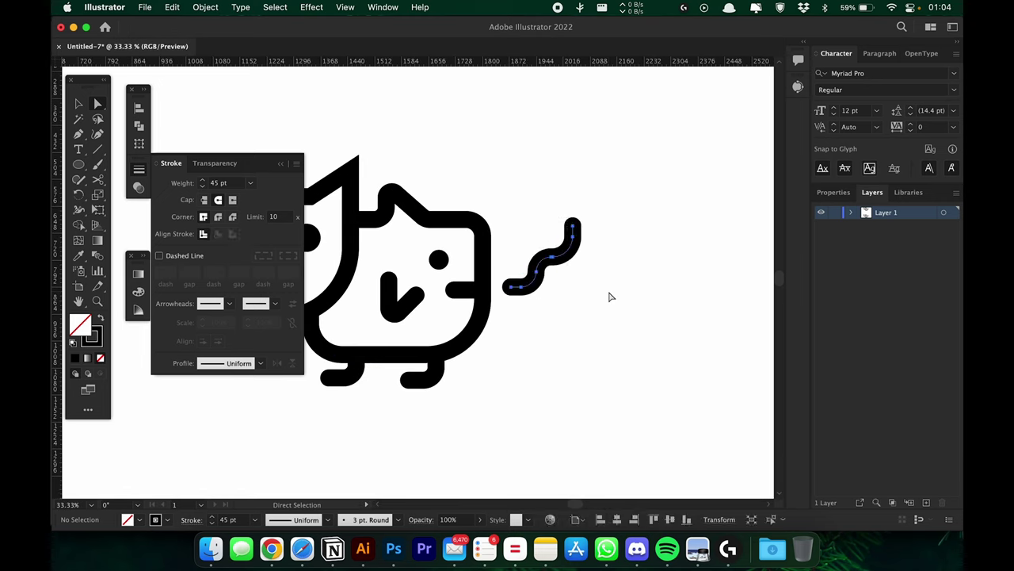
{"action": "key", "text": "Delete"}
{"action": "key", "text": "p"}
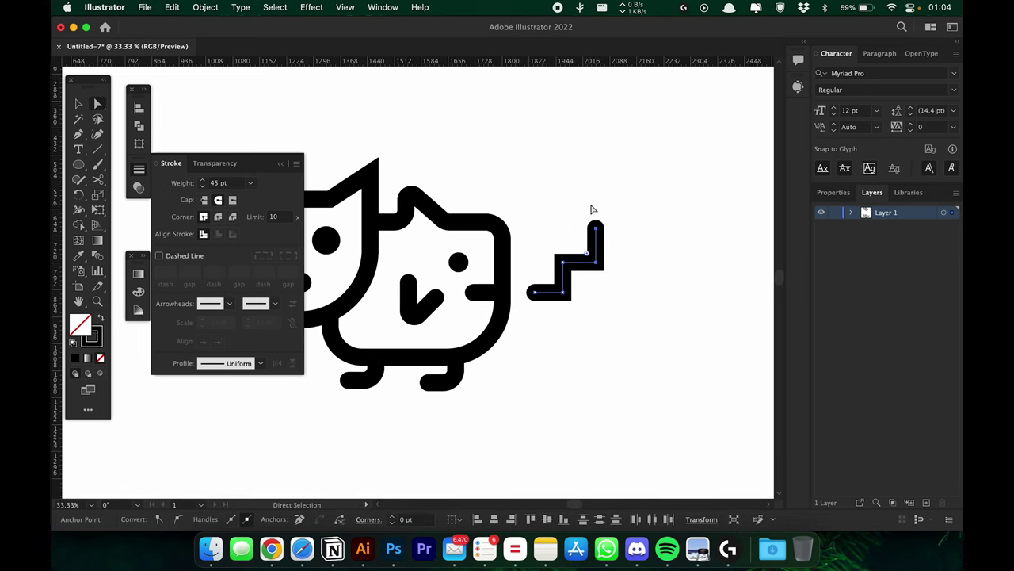
{"action": "left_click_drag", "start_coordinate": [593, 264], "coordinate": [634, 252]}
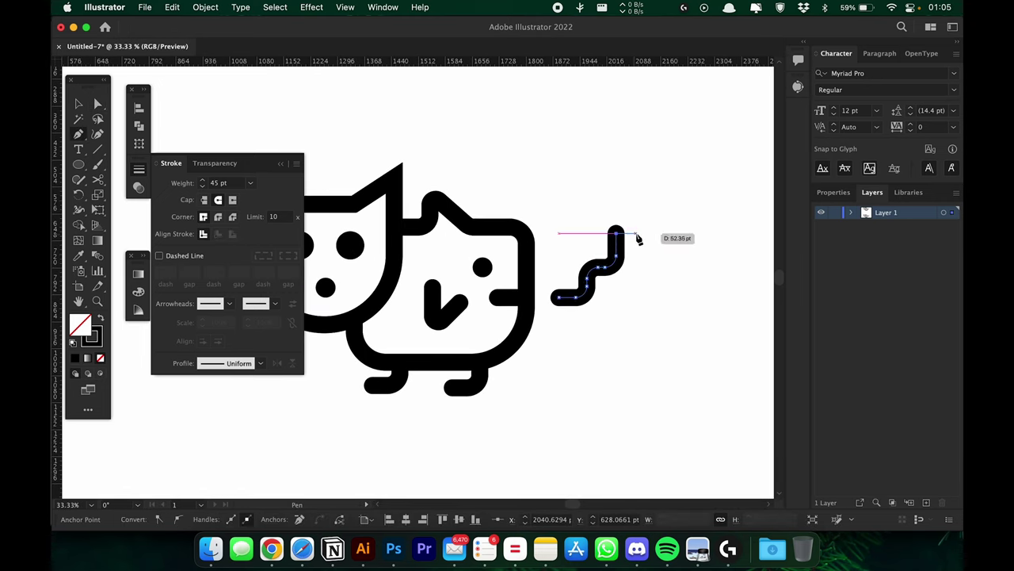
{"action": "left_click", "coordinate": [520, 211]}
{"action": "scroll", "coordinate": [550, 213], "scroll_direction": "down", "scroll_amount": 3}
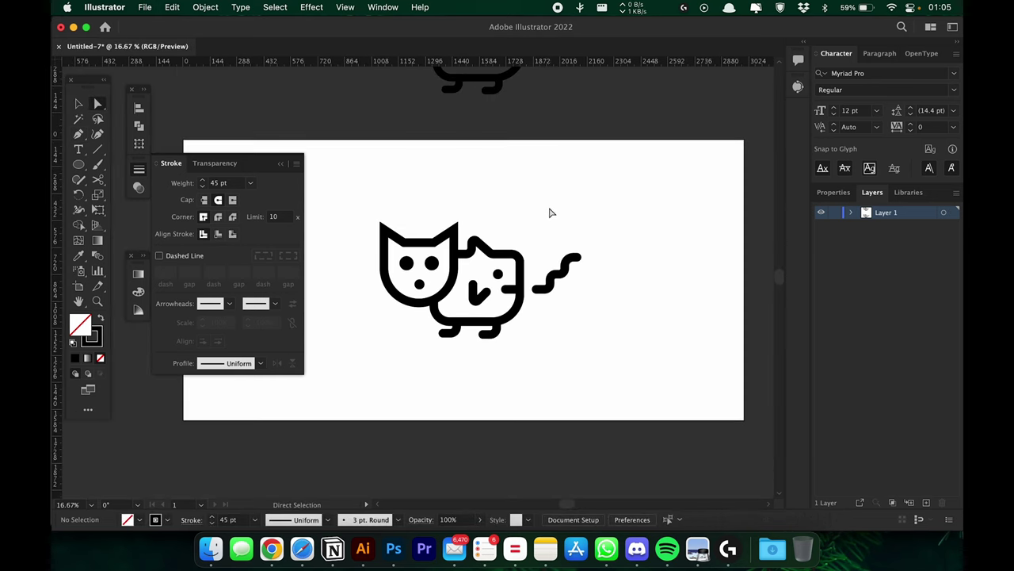
{"action": "scroll", "coordinate": [655, 245], "scroll_direction": "up", "scroll_amount": 1}
{"action": "scroll", "coordinate": [546, 241], "scroll_direction": "up", "scroll_amount": 1}
Step: Move the dog's left leg further left under the body
{"action": "left_click_drag", "start_coordinate": [428, 253], "coordinate": [656, 297]}
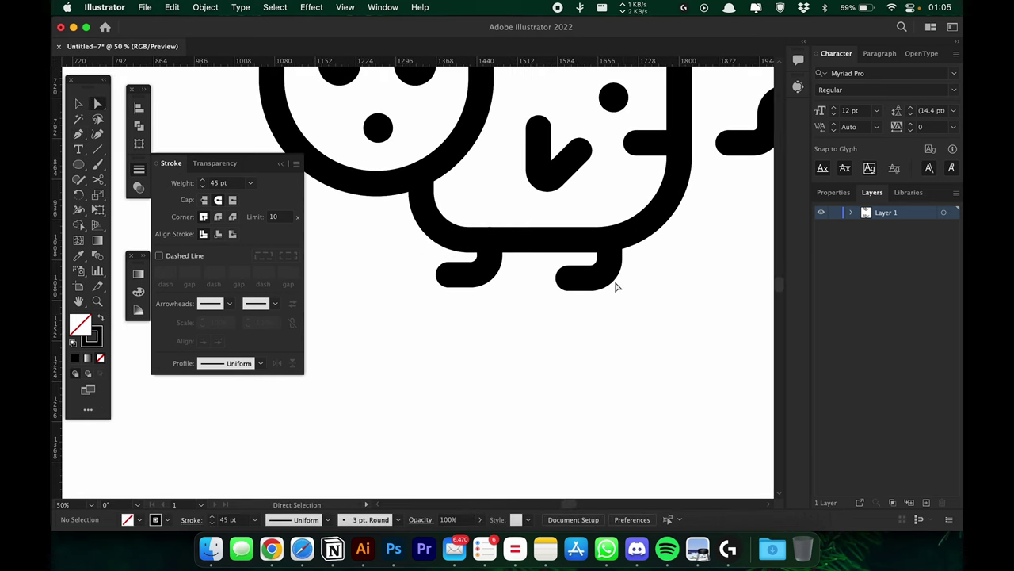
{"action": "scroll", "coordinate": [675, 267], "scroll_direction": "down", "scroll_amount": 2}
{"action": "scroll", "coordinate": [666, 290], "scroll_direction": "up", "scroll_amount": 2}
{"action": "left_click", "coordinate": [612, 345]}
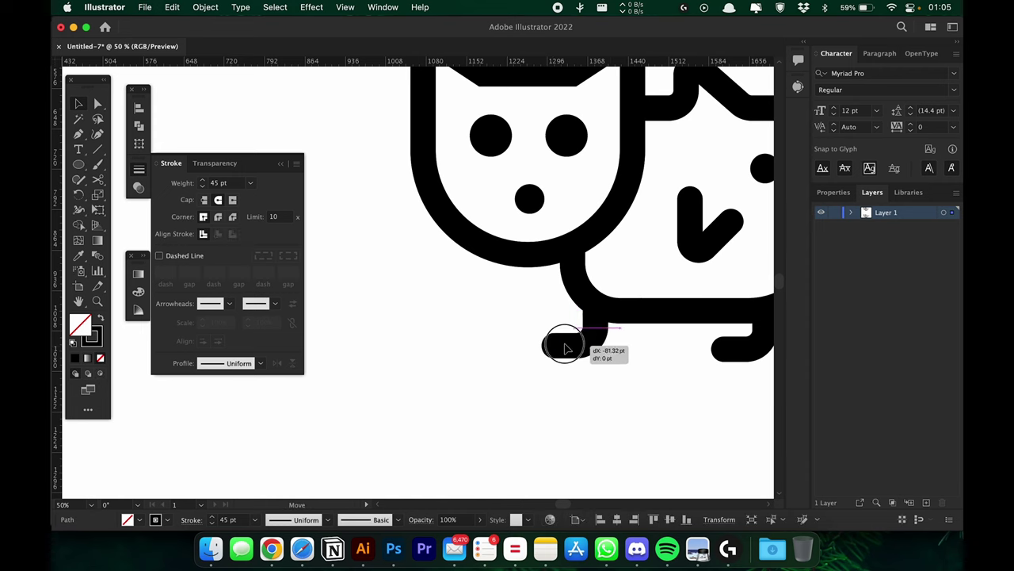
{"action": "left_click_drag", "start_coordinate": [565, 347], "coordinate": [565, 347]}
{"action": "scroll", "coordinate": [559, 349], "scroll_direction": "right", "scroll_amount": 5}
{"action": "left_click", "coordinate": [553, 351]}
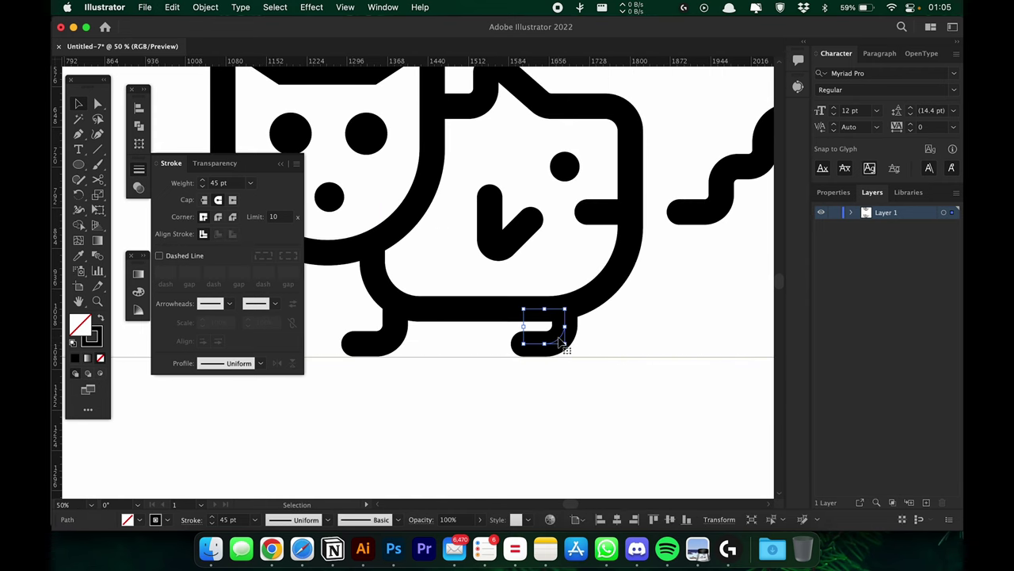
{"action": "left_click", "coordinate": [618, 334]}
{"action": "scroll", "coordinate": [603, 301], "scroll_direction": "down", "scroll_amount": 2}
{"action": "scroll", "coordinate": [523, 331], "scroll_direction": "up", "scroll_amount": 2}
{"action": "scroll", "coordinate": [622, 220], "scroll_direction": "up", "scroll_amount": 1}
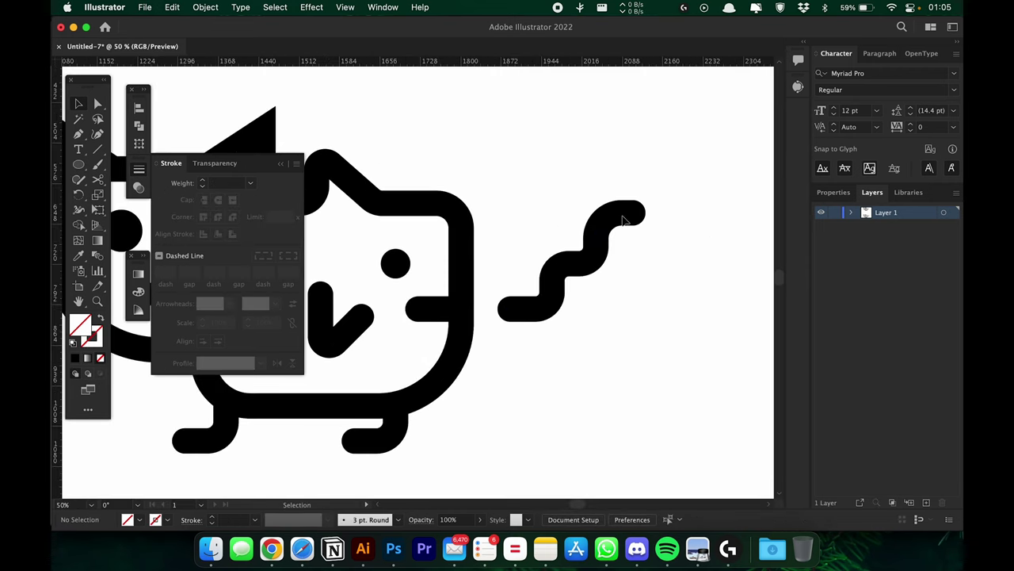
Step: Realign the cat's eyes and nose, then clear the selection to view the canvas
{"action": "left_click", "coordinate": [602, 189]}
{"action": "scroll", "coordinate": [602, 189], "scroll_direction": "down", "scroll_amount": 2}
{"action": "scroll", "coordinate": [478, 267], "scroll_direction": "up", "scroll_amount": 2}
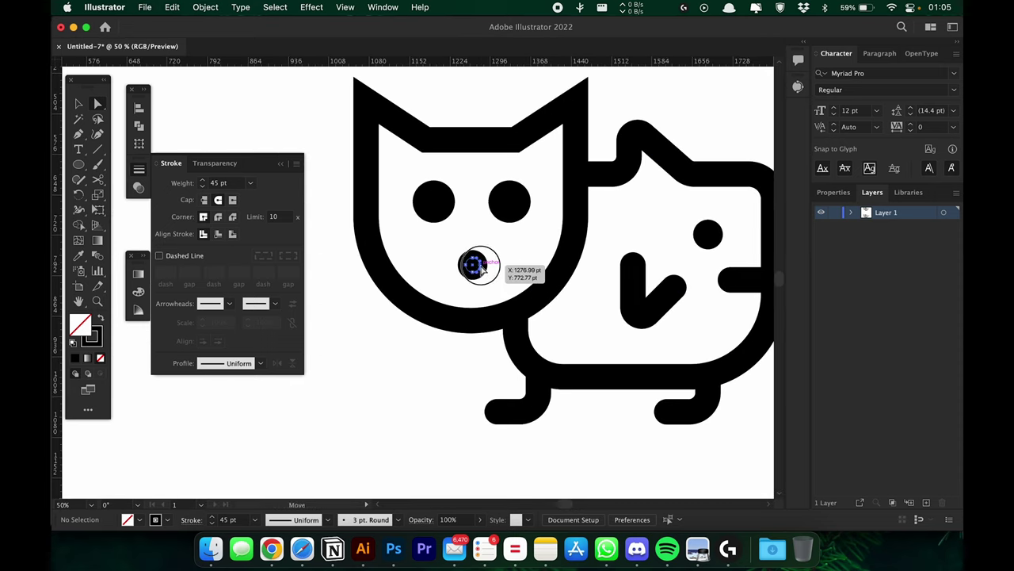
{"action": "left_click_drag", "start_coordinate": [516, 222], "coordinate": [515, 220]}
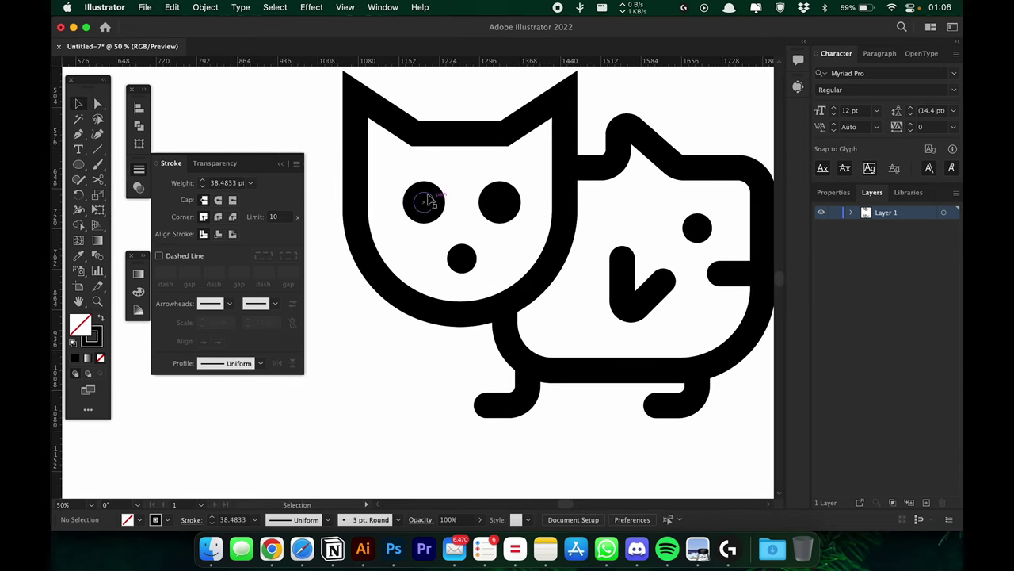
{"action": "left_click", "coordinate": [466, 259]}
{"action": "scroll", "coordinate": [466, 259], "scroll_direction": "up", "scroll_amount": 1}
{"action": "left_click", "coordinate": [546, 162], "text": "shift"}
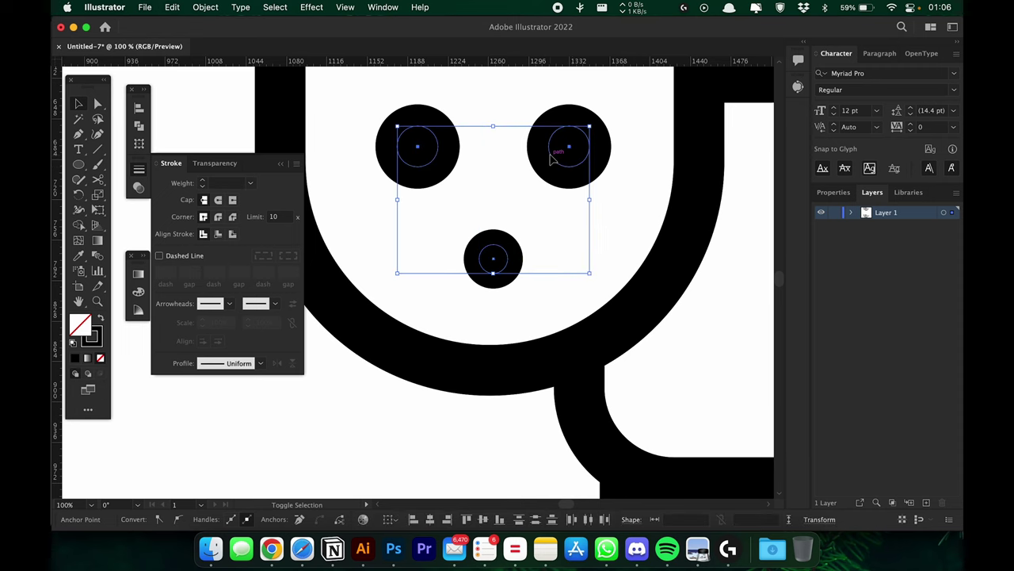
{"action": "left_click", "coordinate": [523, 173]}
{"action": "scroll", "coordinate": [392, 226], "scroll_direction": "down", "scroll_amount": 1}
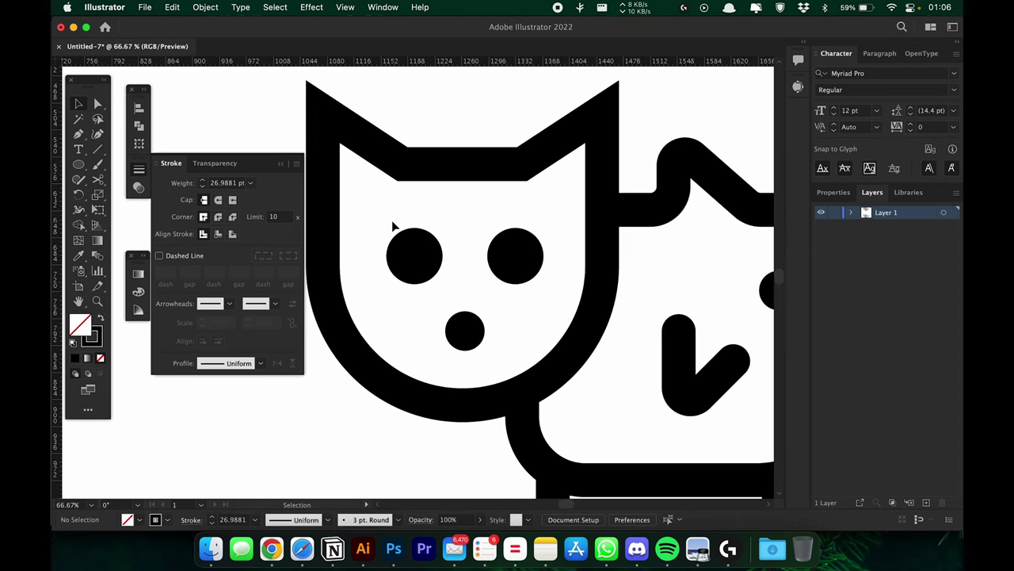
{"action": "left_click", "coordinate": [497, 317]}
{"action": "scroll", "coordinate": [497, 318], "scroll_direction": "down", "scroll_amount": 5}
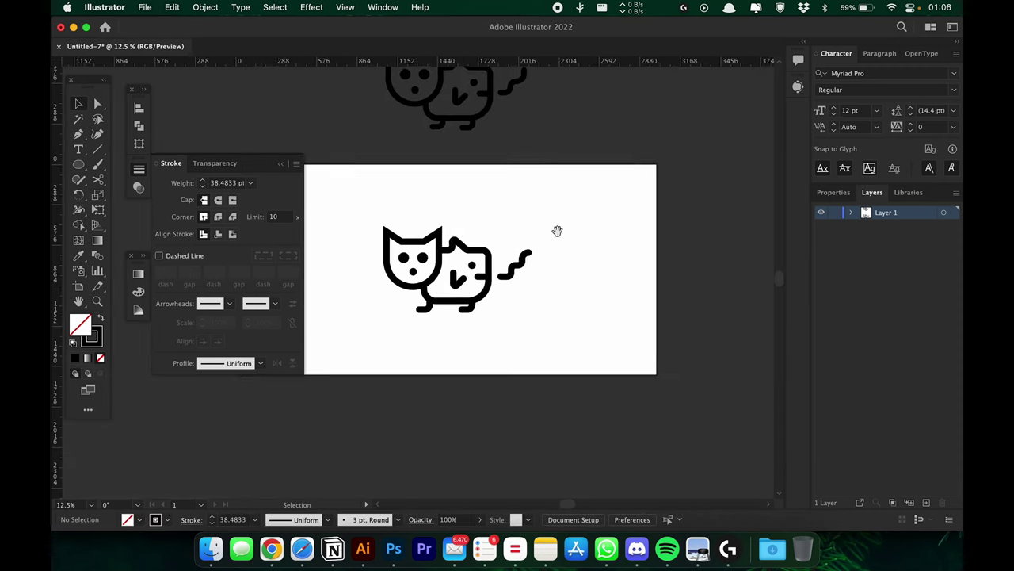
{"action": "key", "text": "Tab"}
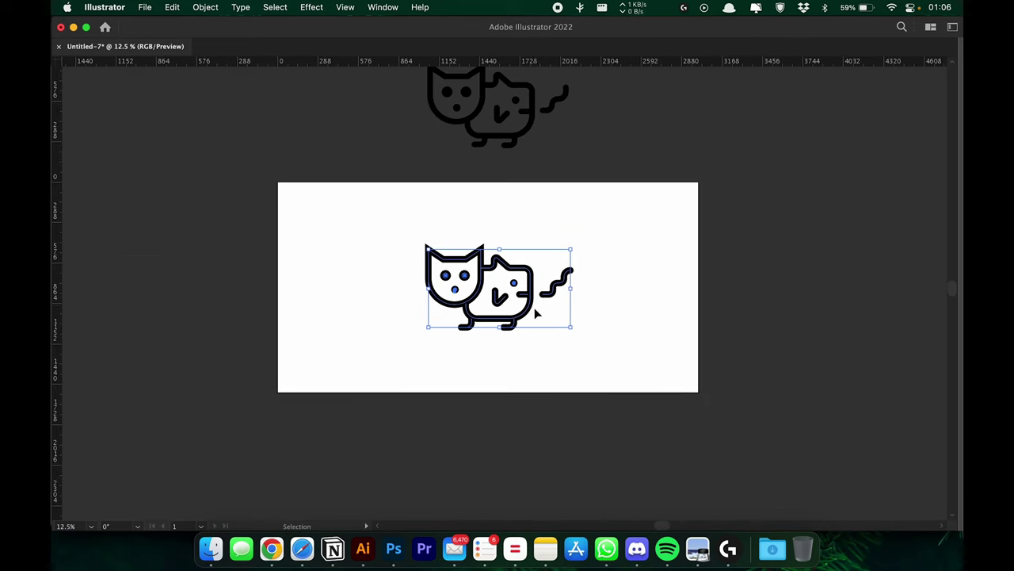
Step: Draw a light blue rectangle over the whole artboard and send it behind the cat icon
{"action": "scroll", "coordinate": [481, 224], "scroll_direction": "up", "scroll_amount": 1}
{"action": "key", "text": "Tab"}
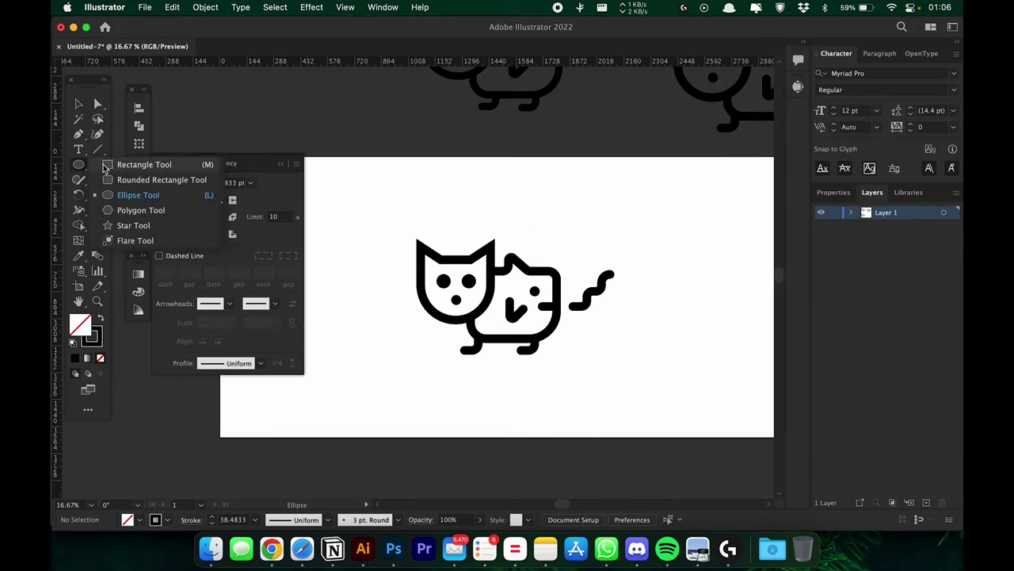
{"action": "left_click", "coordinate": [143, 164]}
{"action": "left_click_drag", "start_coordinate": [115, 170], "coordinate": [676, 454]}
{"action": "double_click", "coordinate": [79, 323]}
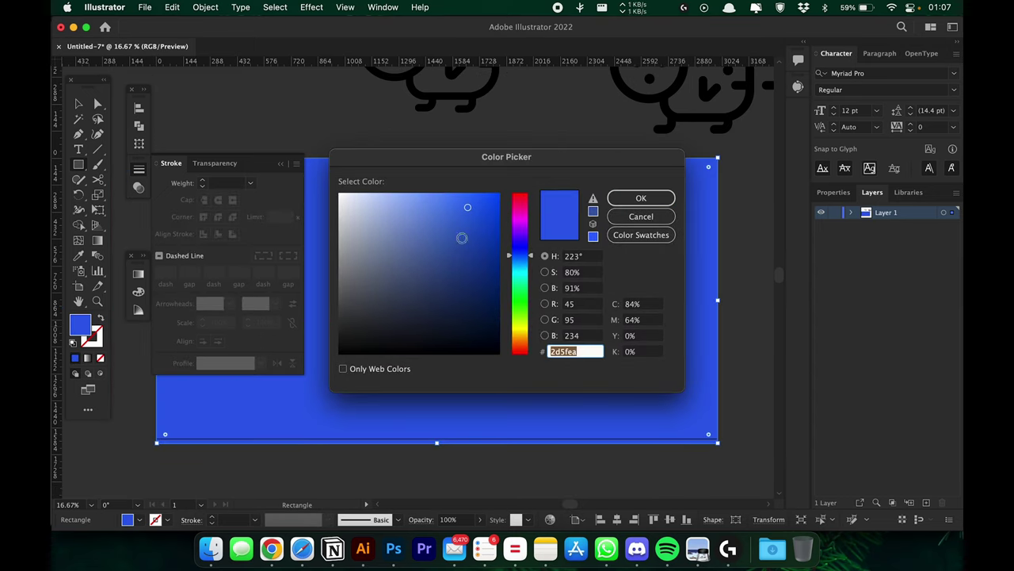
{"action": "key", "text": "Return"}
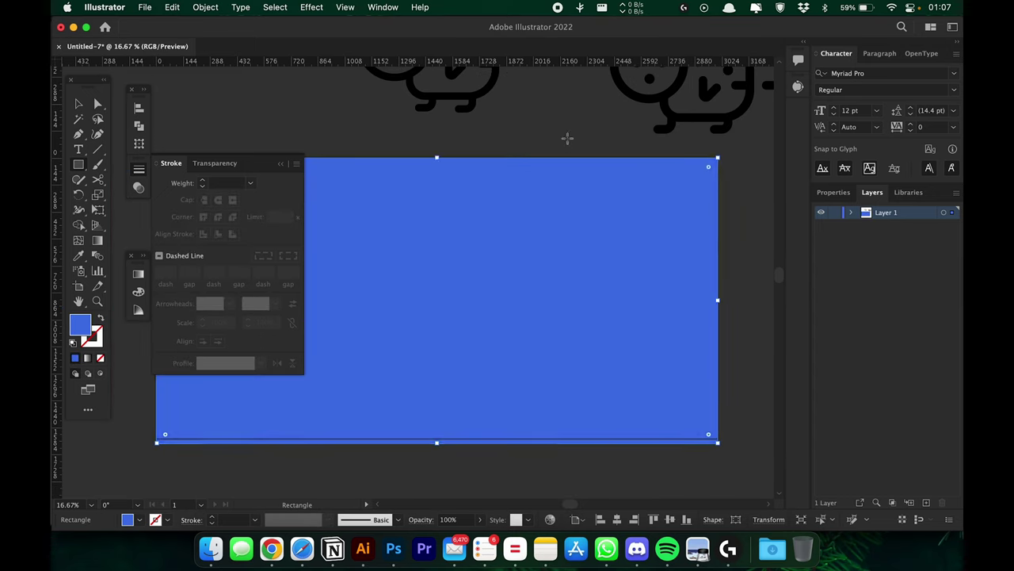
{"action": "double_click", "coordinate": [79, 323]}
{"action": "key", "text": "Return"}
{"action": "right_click", "coordinate": [431, 191]}
{"action": "left_click", "coordinate": [549, 426]}
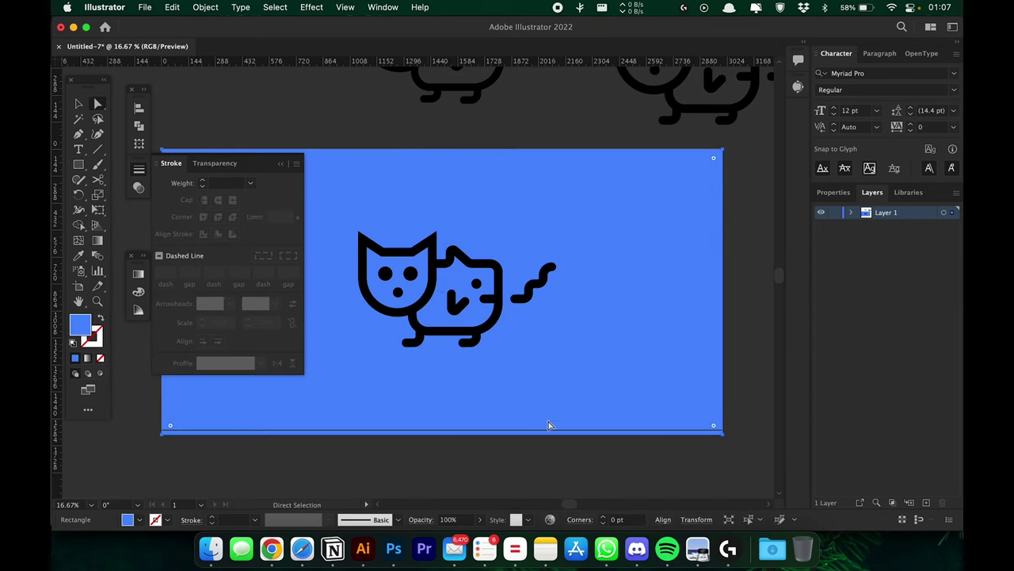
Step: Expand the cat's strokes, turn the icon white, and preview the fitted artboard
{"action": "key", "text": "Return"}
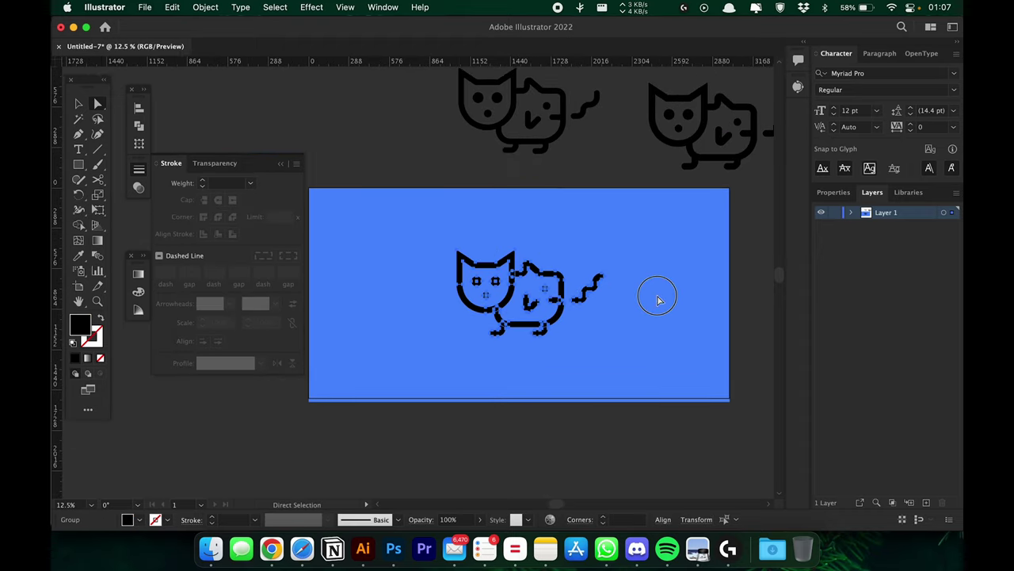
{"action": "key", "text": "a"}
{"action": "key", "text": "d"}
{"action": "key", "text": "super+0"}
{"action": "key", "text": "Tab"}
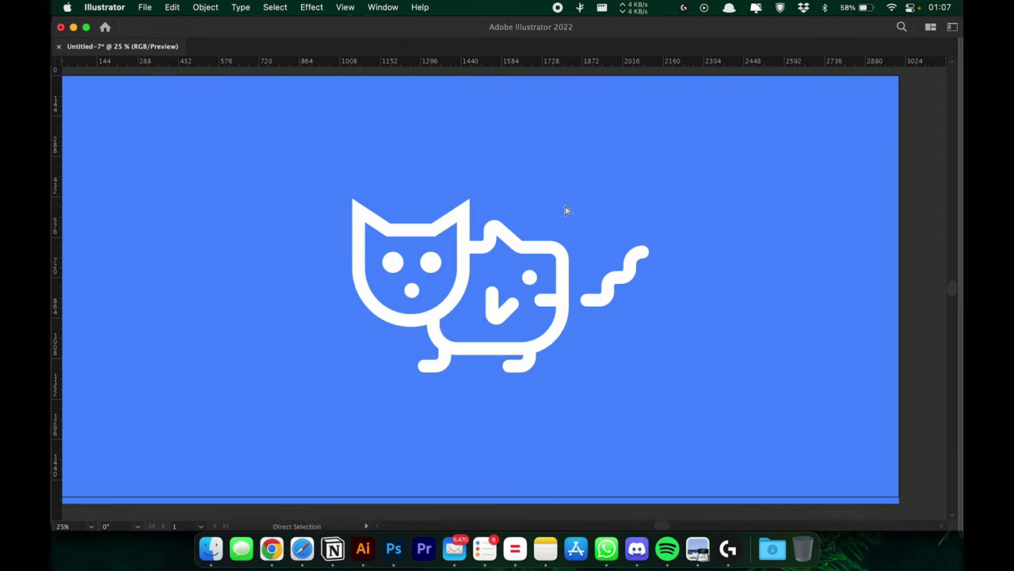
{"action": "key", "text": "super+minus"}
{"action": "key", "text": "super+minus"}
{"action": "key", "text": "super+minus"}
{"action": "key", "text": "shift+o"}
{"action": "key", "text": "Return"}
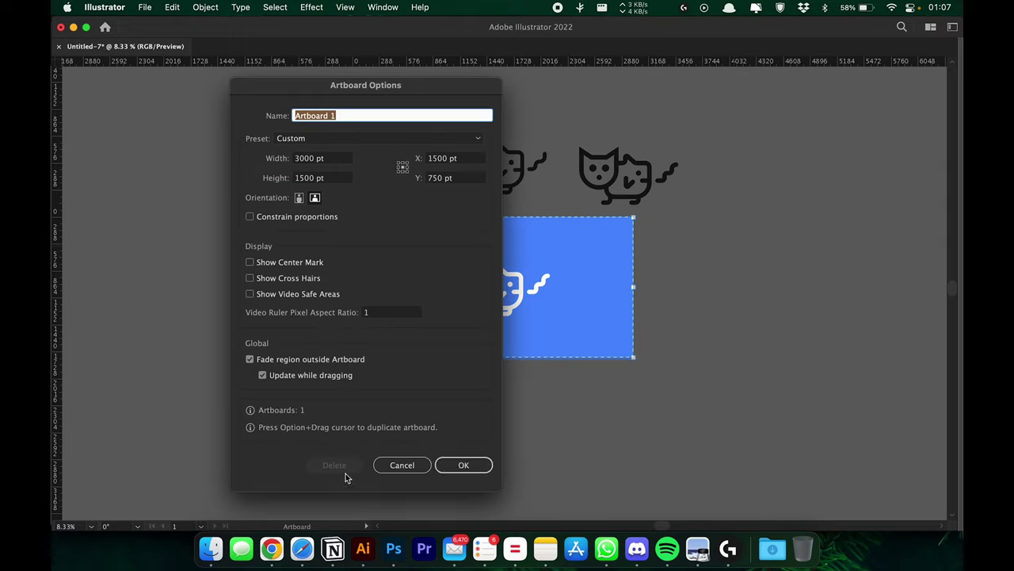
{"action": "key", "text": "Escape"}
{"action": "key", "text": "Tab"}
Step: Try a deeper blue background, then undo back to the plain white artboard
{"action": "key", "text": "Return"}
{"action": "key", "text": "super+plus"}
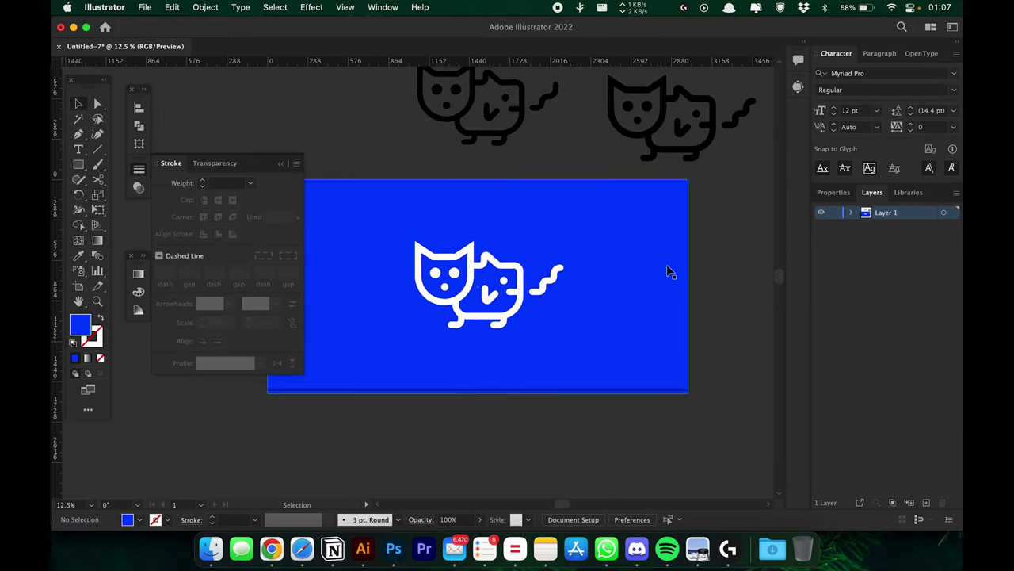
{"action": "key", "text": "a"}
{"action": "key", "text": "super+z"}
{"action": "key", "text": "super+z"}
{"action": "key", "text": "super+plus"}
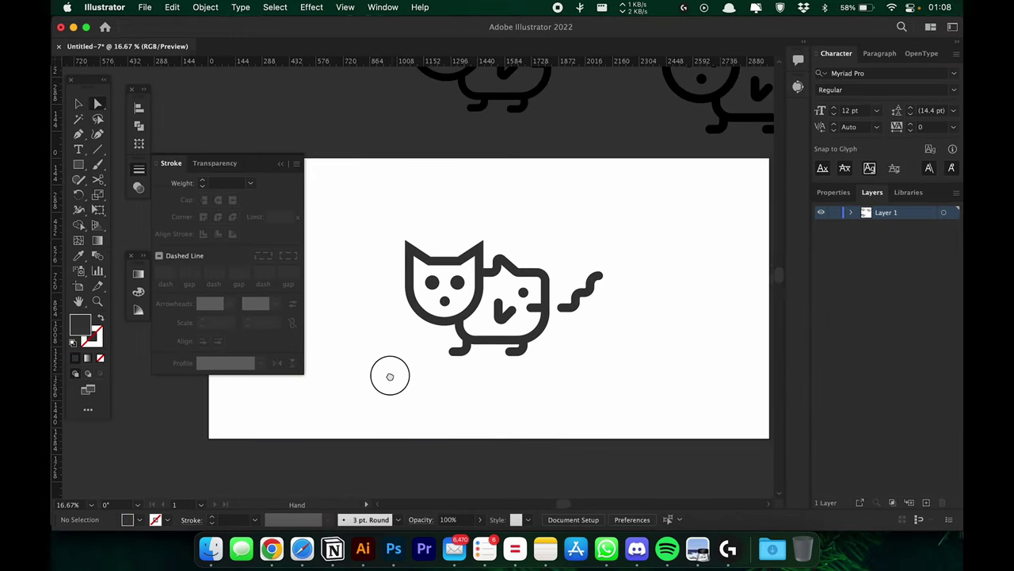
Step: Undo the white cat colour and move the icon toward the artboard centre
{"action": "key", "text": "super+plus"}
{"action": "key", "text": "super+plus"}
{"action": "key", "text": "super+plus"}
{"action": "key", "text": "super+minus"}
{"action": "key", "text": "super+minus"}
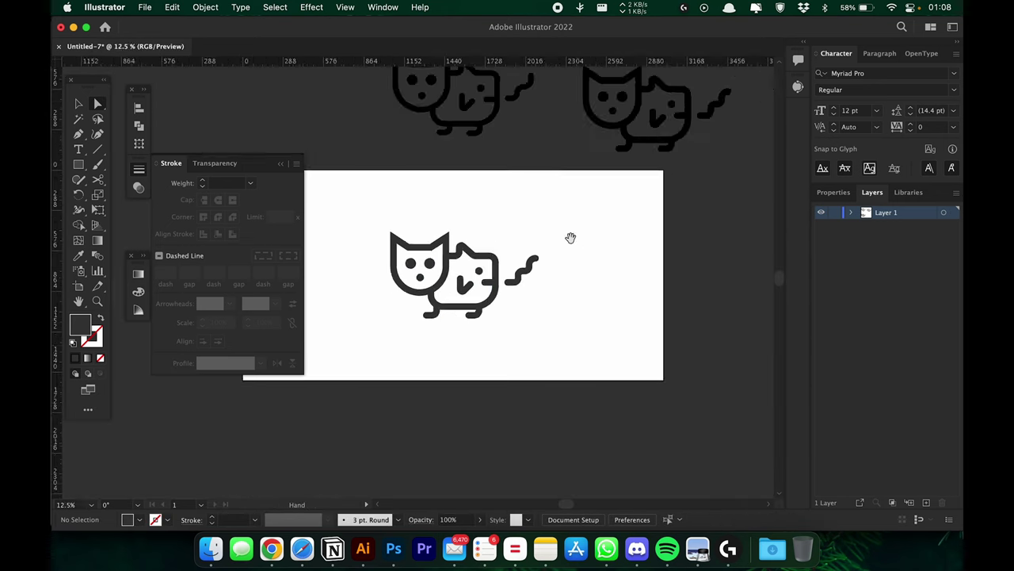
{"action": "key", "text": "v"}
{"action": "mouse_move", "coordinate": [503, 271]}
{"action": "left_mouse_down"}
{"action": "mouse_move", "coordinate": [499, 262]}
{"action": "mouse_move", "coordinate": [555, 219]}
{"action": "left_mouse_up"}
{"action": "key", "text": "super+minus"}
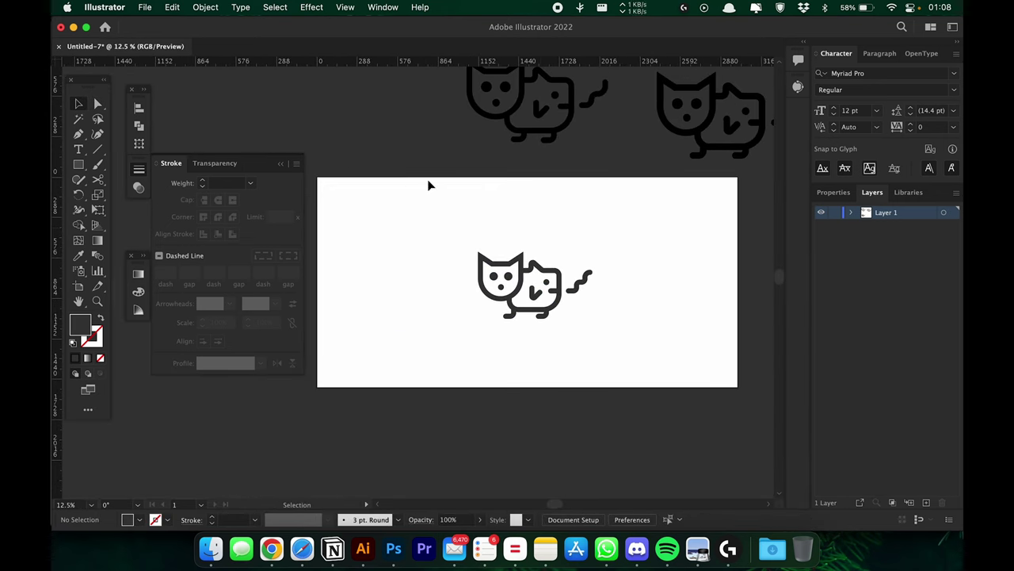
Step: Draw an orange #ff5500 rectangle over the artboard, send it to back, and make the cat white
{"action": "key", "text": "m"}
{"action": "left_click_drag", "start_coordinate": [317, 182], "coordinate": [737, 387]}
{"action": "double_click", "coordinate": [80, 324]}
{"action": "type", "text": "ff5500"}
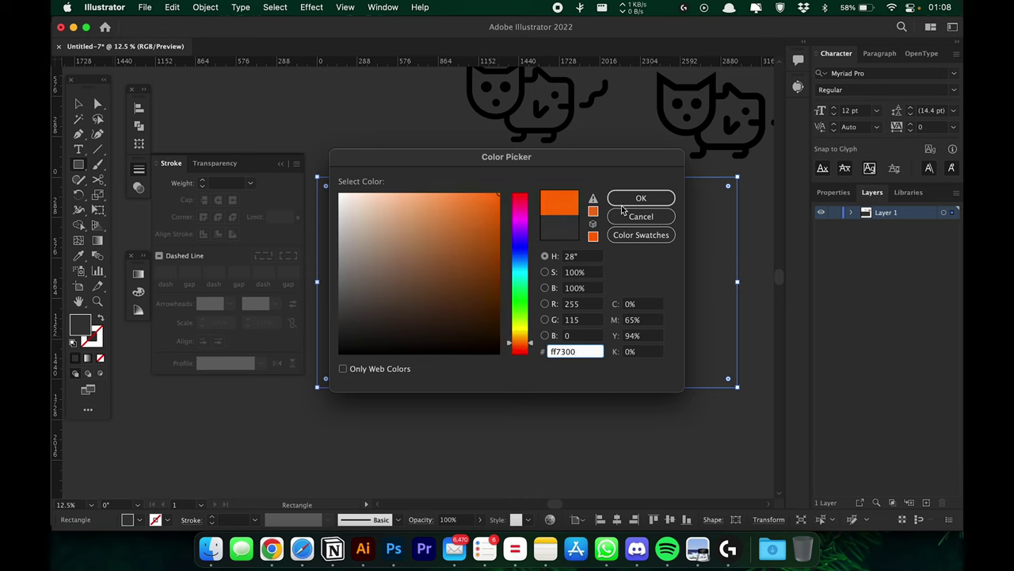
{"action": "left_click", "coordinate": [634, 200]}
{"action": "right_click", "coordinate": [452, 215]}
{"action": "left_click", "coordinate": [618, 501]}
{"action": "left_click", "coordinate": [78, 106]}
{"action": "left_click", "coordinate": [100, 317]}
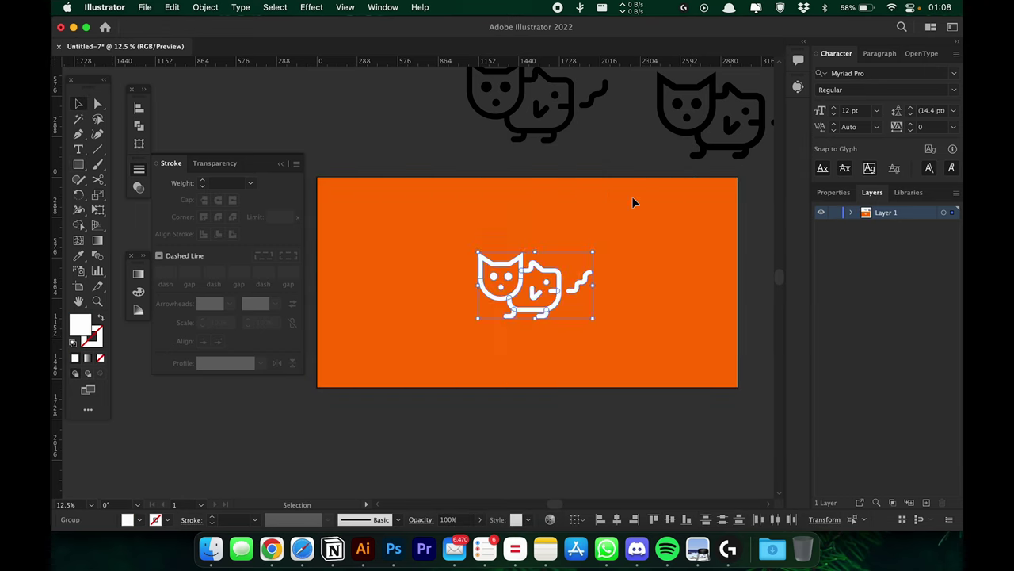
{"action": "key", "text": "Tab"}
Step: Try cyan #00bdff as the fill of the background and of the cat icon
{"action": "scroll", "coordinate": [487, 219], "scroll_direction": "up", "scroll_amount": 1}
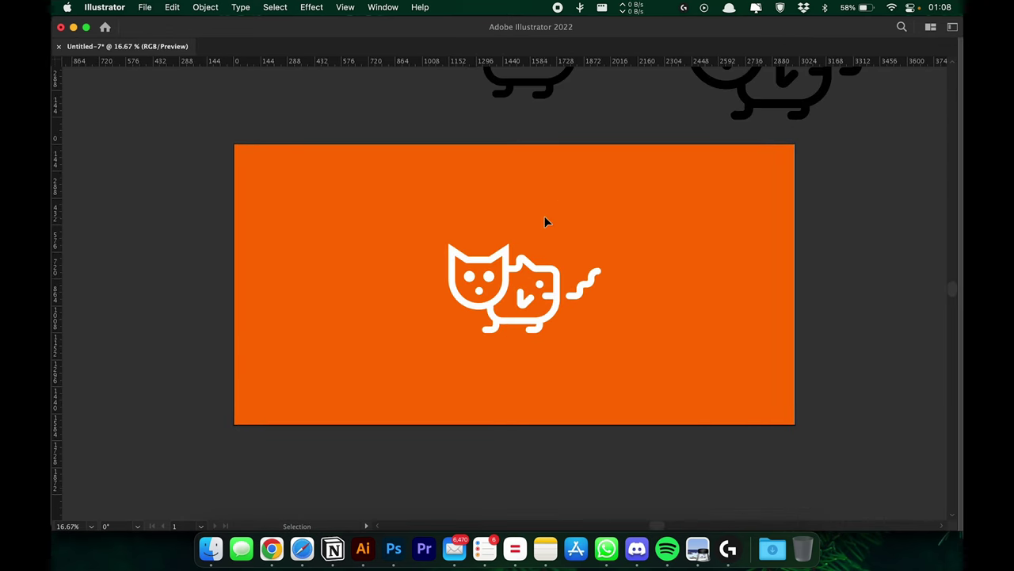
{"action": "scroll", "coordinate": [555, 160], "scroll_direction": "down", "scroll_amount": 1}
{"action": "key", "text": "Tab"}
{"action": "double_click", "coordinate": [80, 324]}
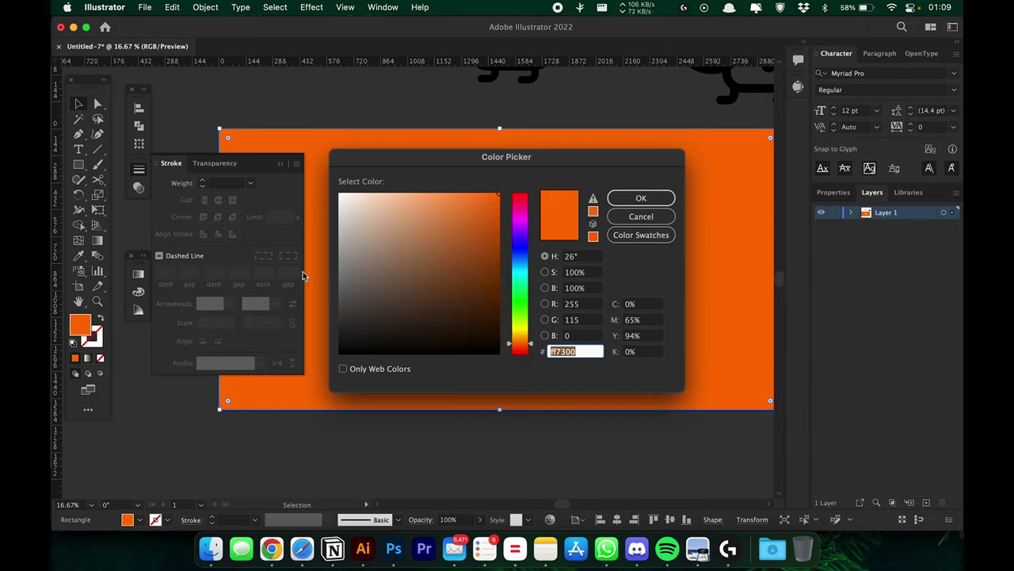
{"action": "type", "text": "00bdff"}
{"action": "key", "text": "Return"}
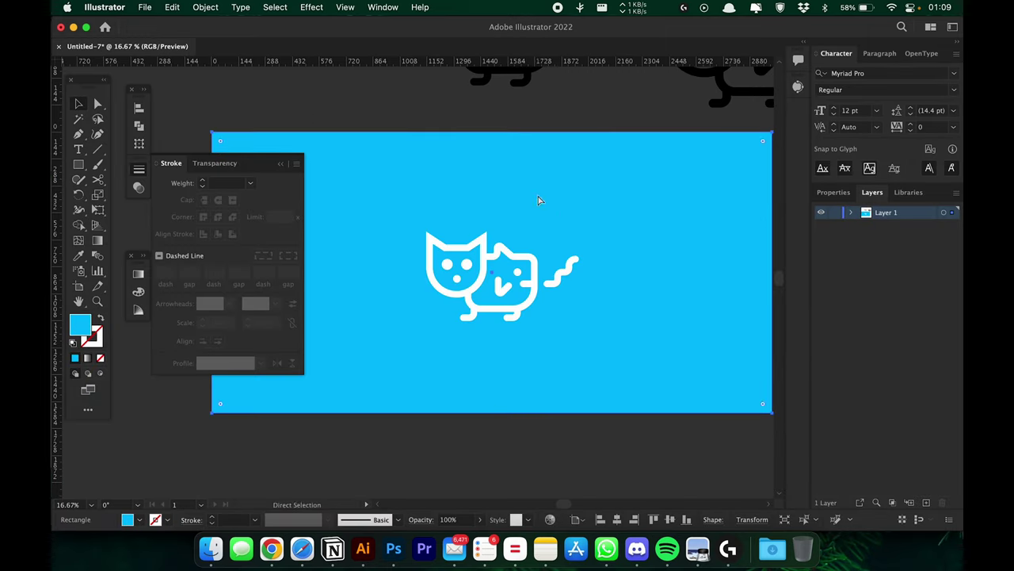
{"action": "left_click", "coordinate": [476, 261]}
{"action": "double_click", "coordinate": [80, 324]}
{"action": "type", "text": "00bdff"}
{"action": "key", "text": "Return"}
Step: Try background fills #0043ff and #faebd7, settling on pale cream #ffeed2
{"action": "double_click", "coordinate": [80, 324]}
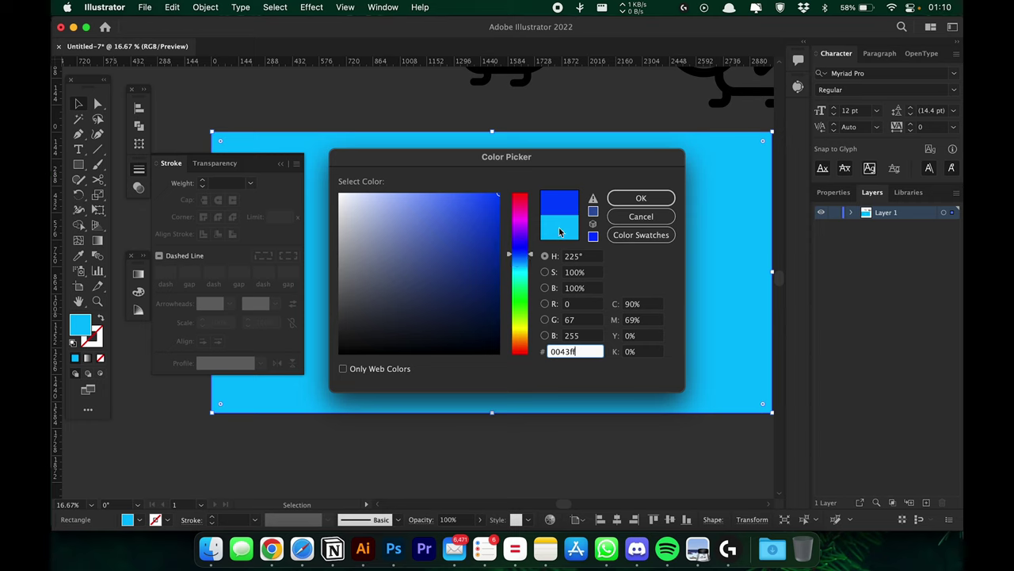
{"action": "type", "text": "0043ff"}
{"action": "key", "text": "Return"}
{"action": "double_click", "coordinate": [80, 324]}
{"action": "type", "text": "faebd7"}
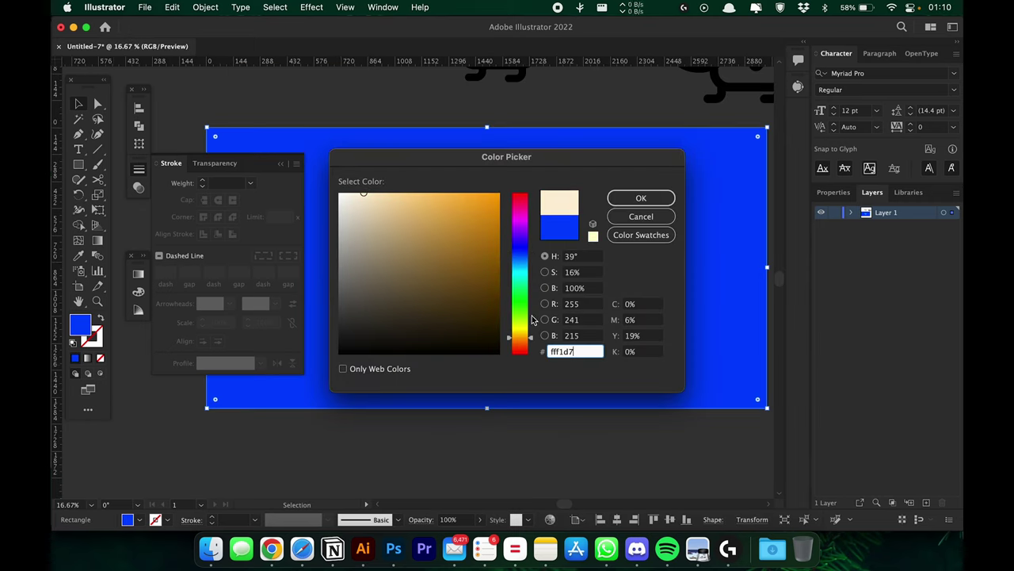
{"action": "key", "text": "Return"}
{"action": "left_click", "coordinate": [607, 344]}
{"action": "double_click", "coordinate": [80, 324]}
{"action": "type", "text": "ffeed2"}
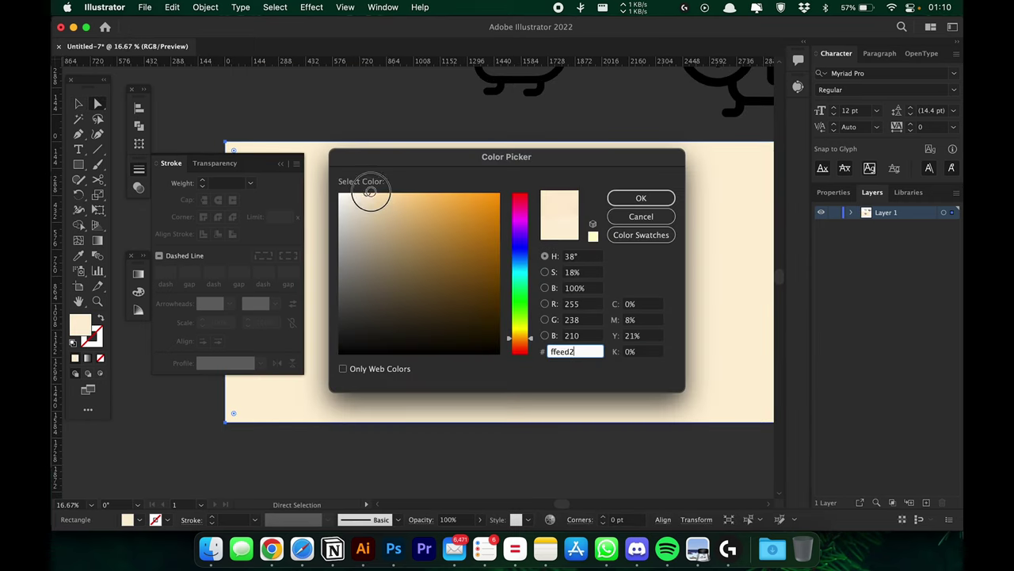
{"action": "left_click", "coordinate": [623, 198]}
Step: Try dark and lighter brown fills on the cat icon
{"action": "left_click", "coordinate": [499, 272]}
{"action": "double_click", "coordinate": [80, 324]}
{"action": "left_click", "coordinate": [481, 324]}
{"action": "left_click", "coordinate": [638, 198]}
{"action": "left_click", "coordinate": [574, 201]}
{"action": "left_click", "coordinate": [498, 272]}
{"action": "double_click", "coordinate": [80, 325]}
{"action": "left_click", "coordinate": [655, 197]}
{"action": "double_click", "coordinate": [81, 324]}
{"action": "left_click", "coordinate": [655, 197]}
Step: Select the whole cat icon and give it the greyish-brown fill #63615e
{"action": "left_click_drag", "start_coordinate": [365, 159], "coordinate": [672, 342]}
{"action": "double_click", "coordinate": [80, 325]}
{"action": "left_click", "coordinate": [641, 198]}
{"action": "double_click", "coordinate": [80, 324]}
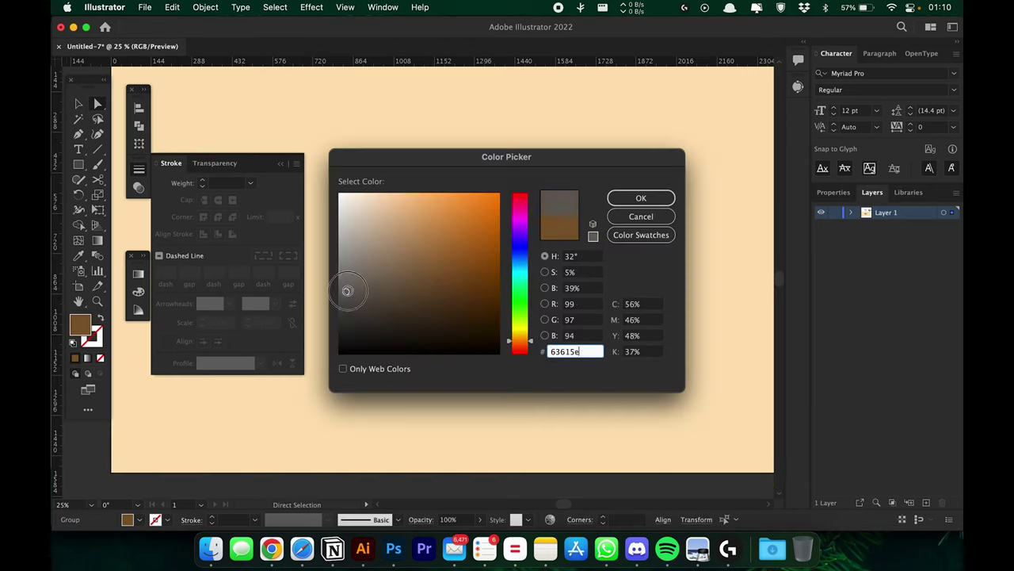
{"action": "left_click", "coordinate": [640, 198]}
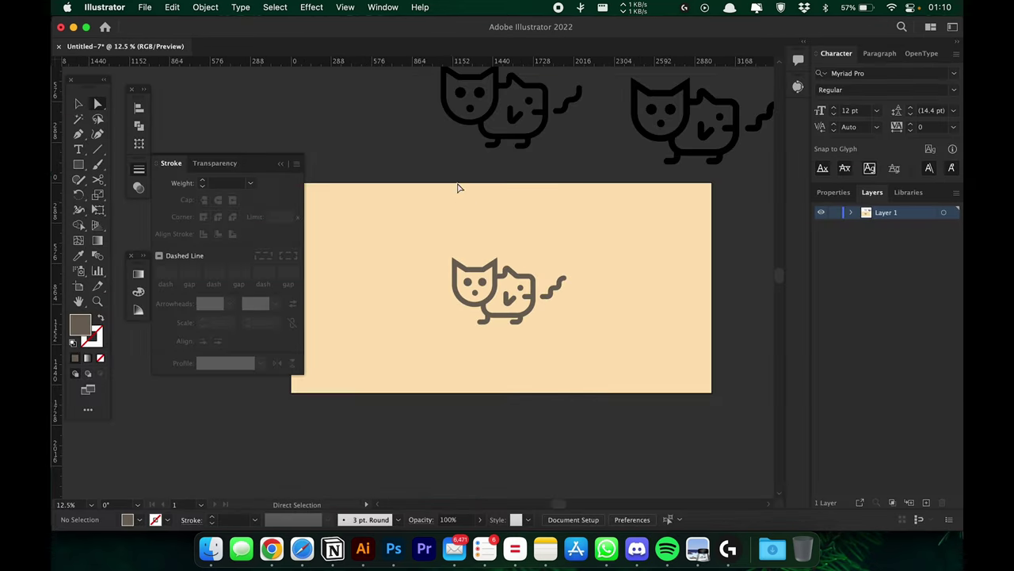
{"action": "left_click", "coordinate": [491, 270]}
{"action": "double_click", "coordinate": [80, 324]}
{"action": "key", "text": "Return"}
Step: Change the background rectangle to light peach #ffcca6 and preview without panels
{"action": "key", "text": "Tab"}
{"action": "scroll", "coordinate": [500, 209], "scroll_direction": "up", "scroll_amount": 3}
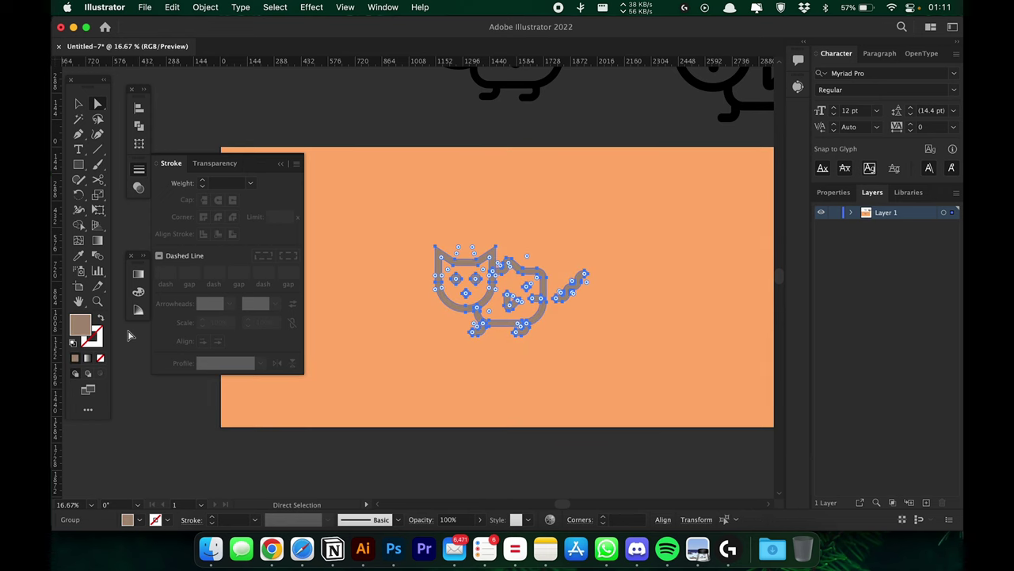
{"action": "left_click", "coordinate": [641, 197]}
{"action": "key", "text": "super+equal"}
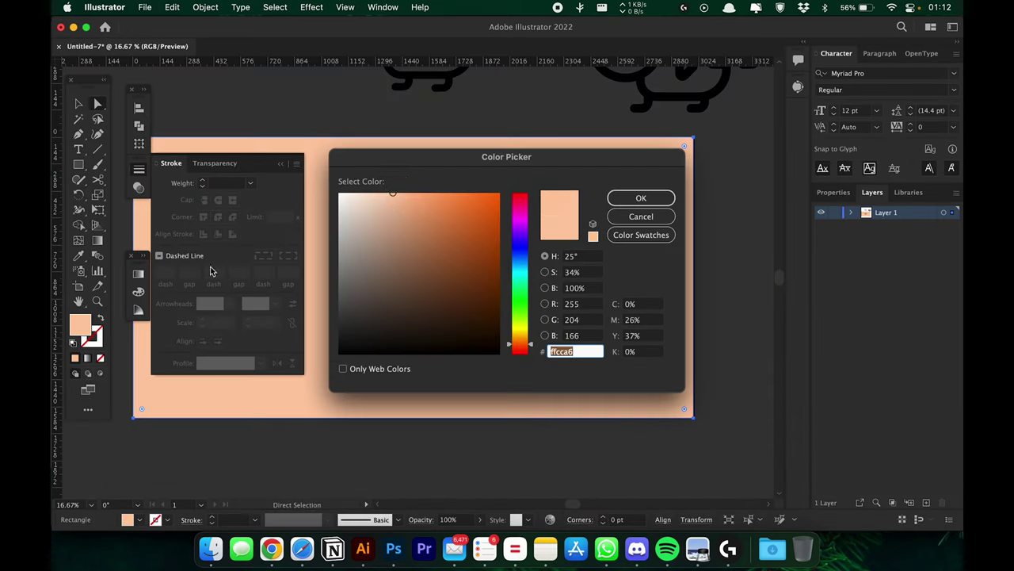
{"action": "left_click", "coordinate": [626, 199]}
{"action": "key", "text": "Tab"}
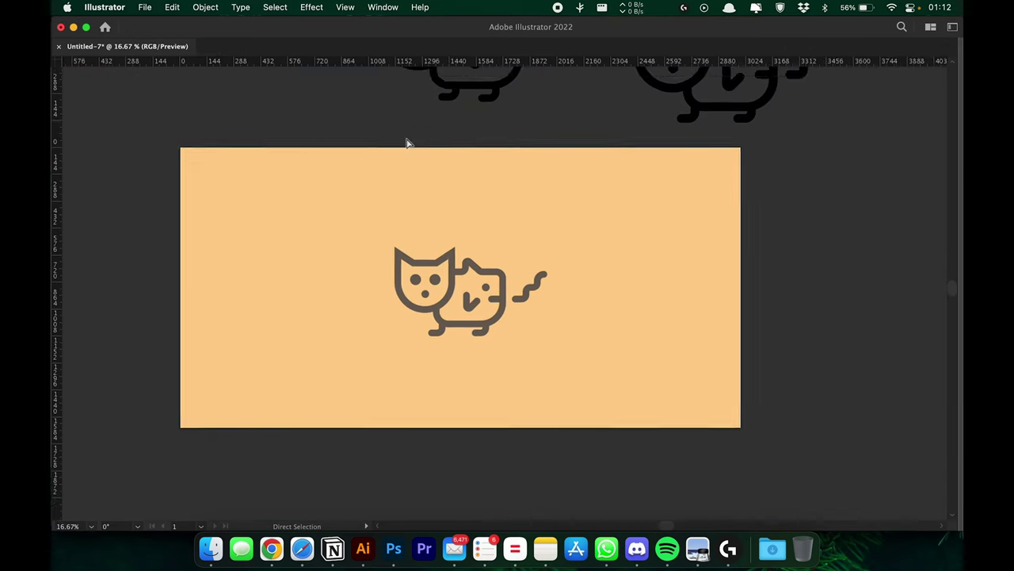
Step: Zoom in on the finished icon and display it full screen in Presentation Mode
{"action": "key", "text": "super+equal"}
{"action": "key", "text": "f"}
{"action": "key", "text": "f"}
{"action": "key", "text": "super+equal"}
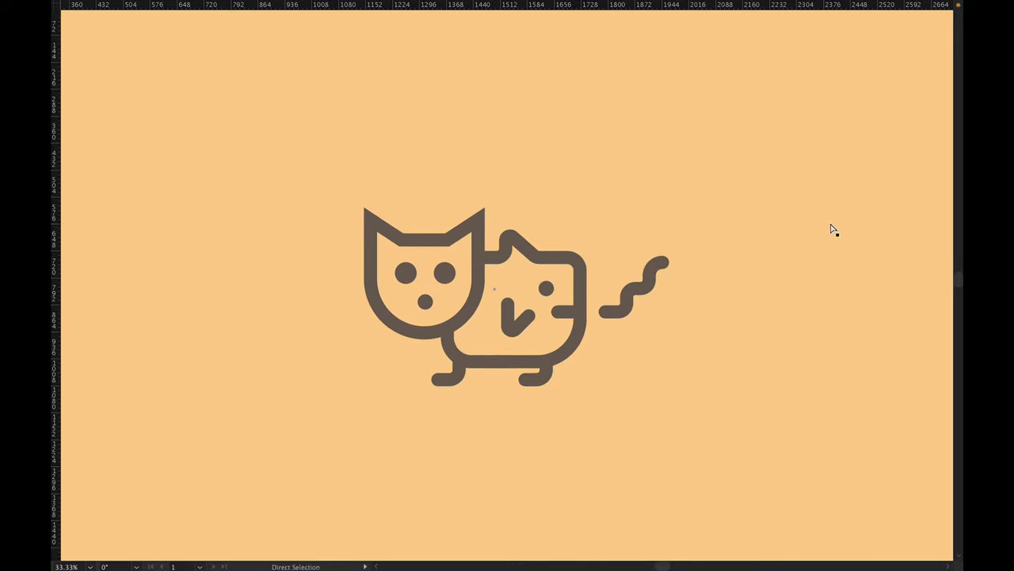
{"action": "key", "text": "shift+f"}
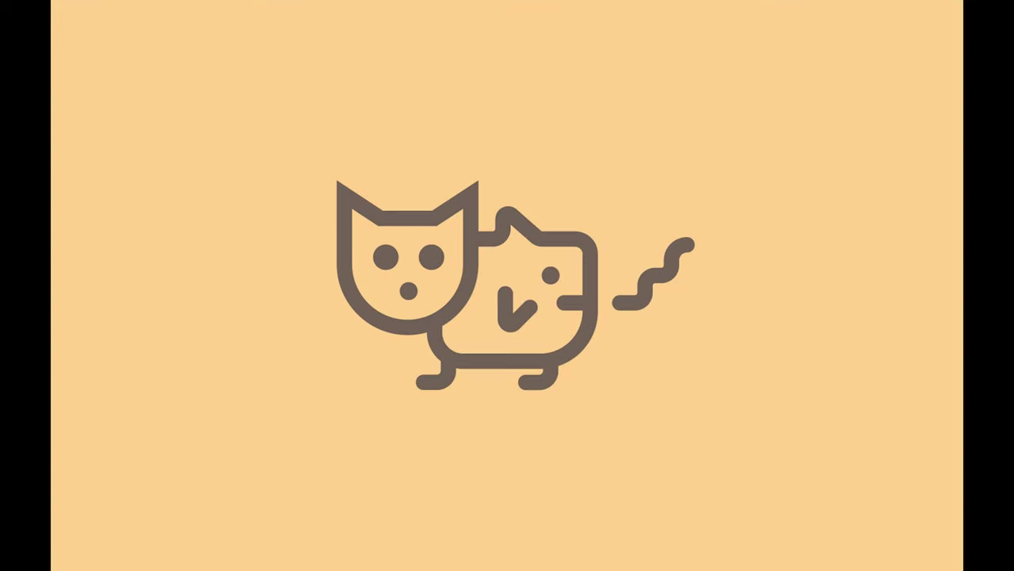